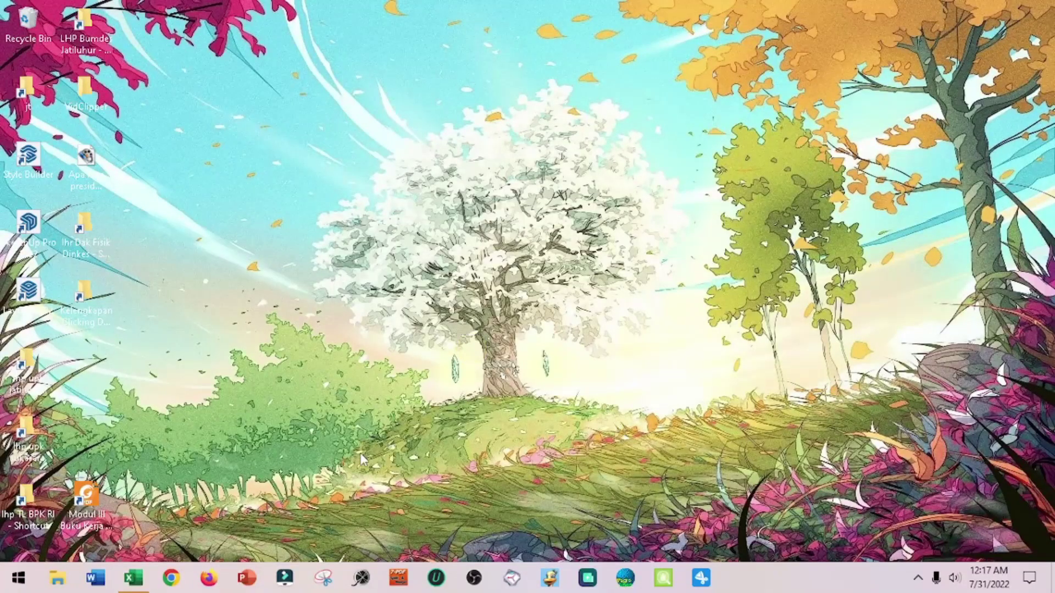
- Restore the monthly shopping list workbook from the taskbar so it fills the screen
click(135, 582)
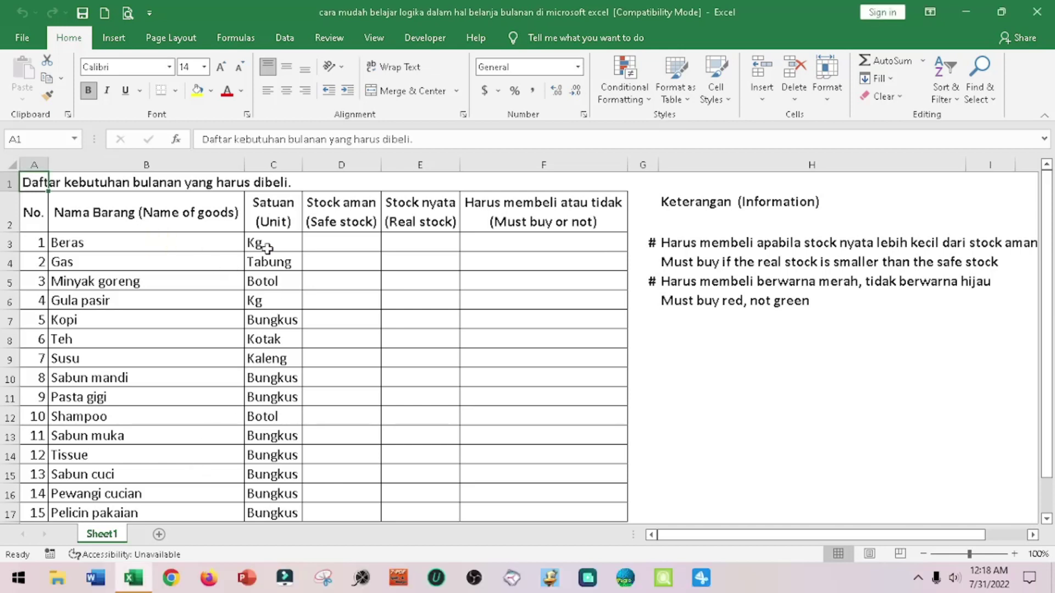
click(388, 246)
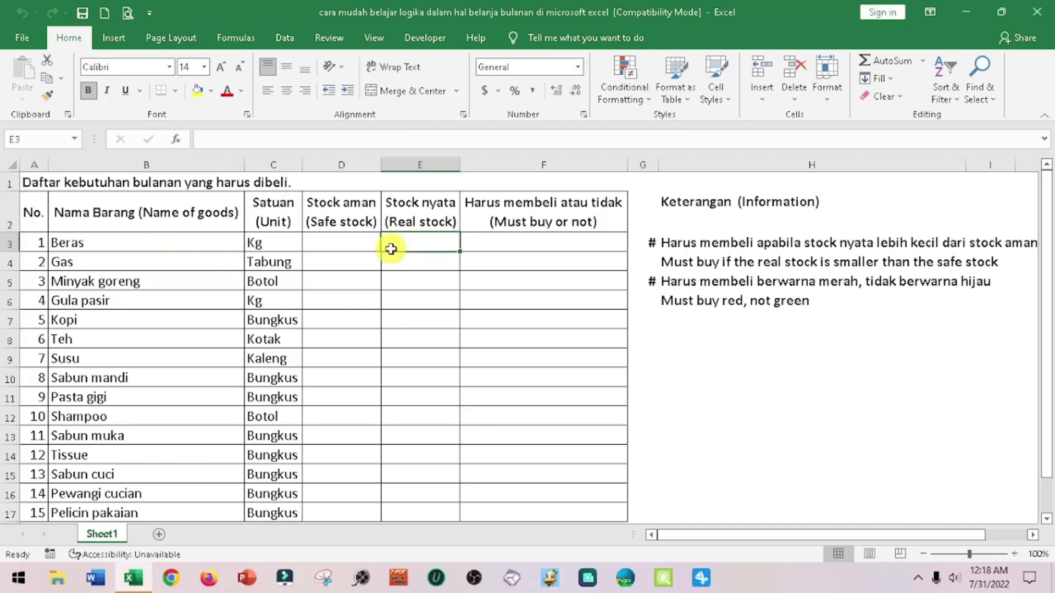
click(27, 182)
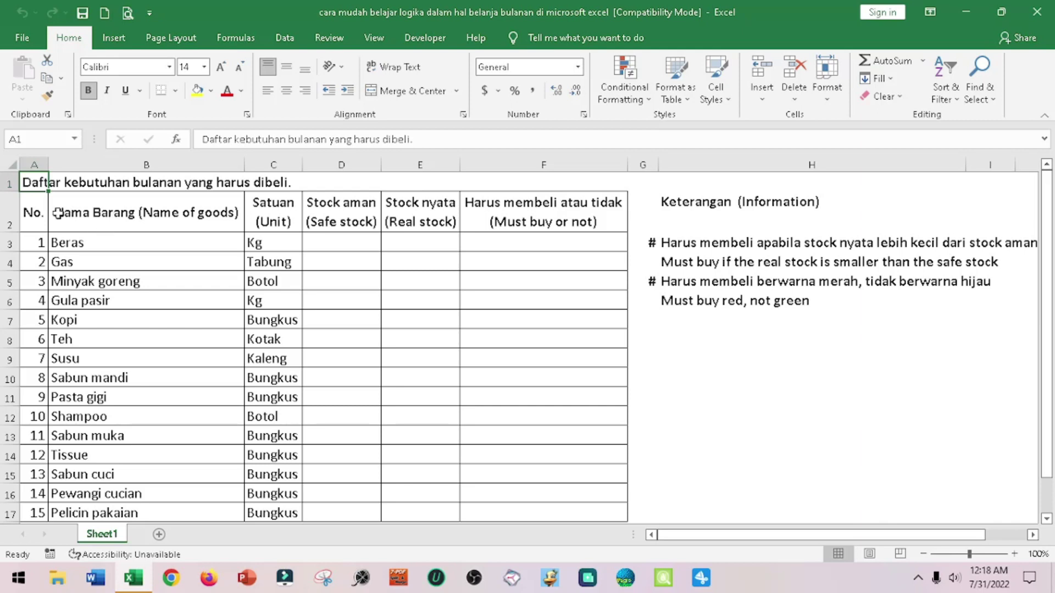
click(106, 218)
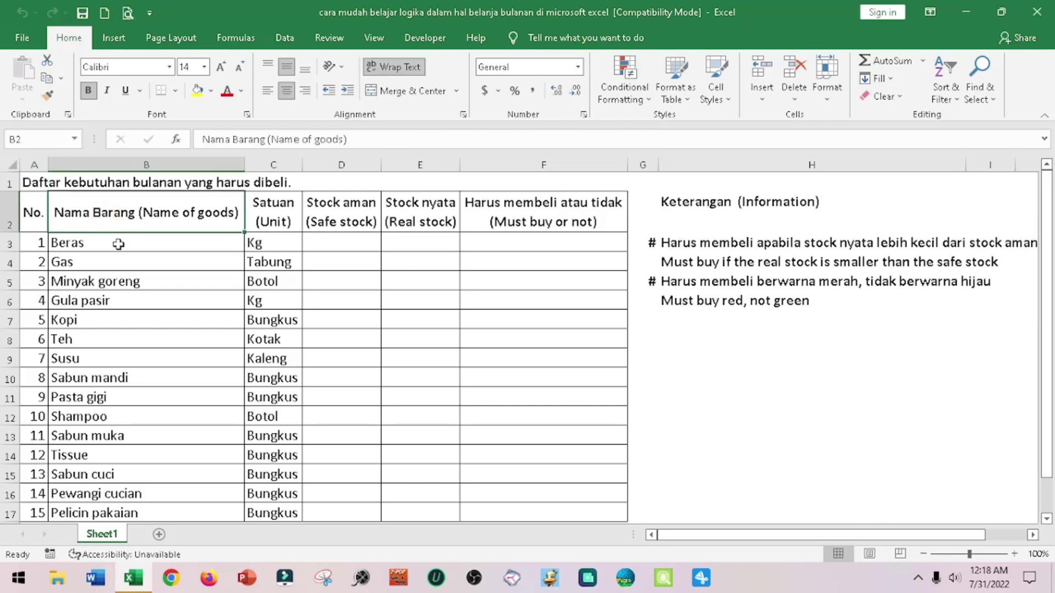
click(268, 222)
click(327, 214)
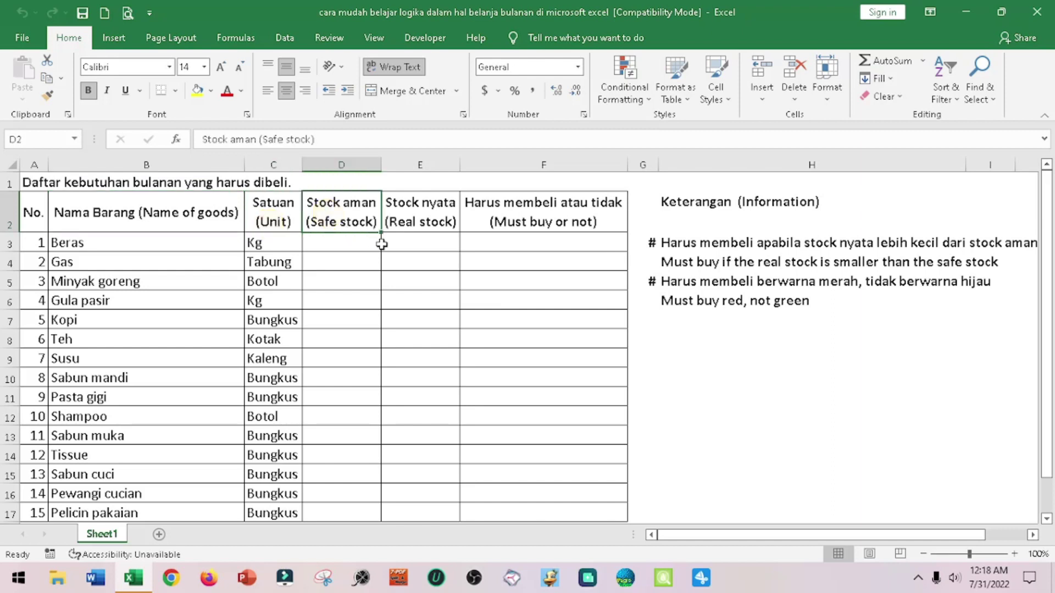
click(422, 217)
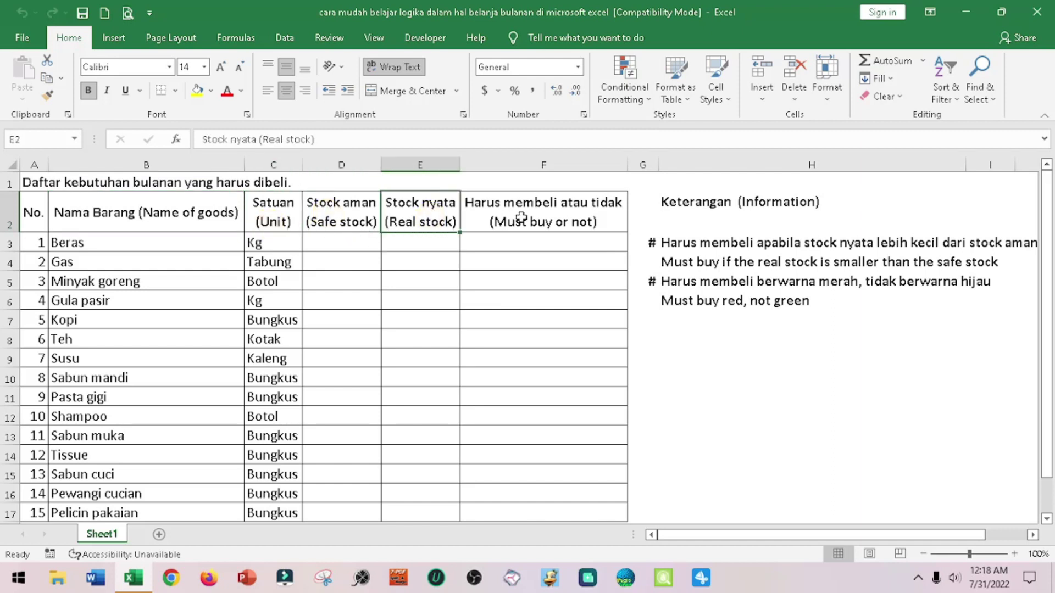
click(560, 220)
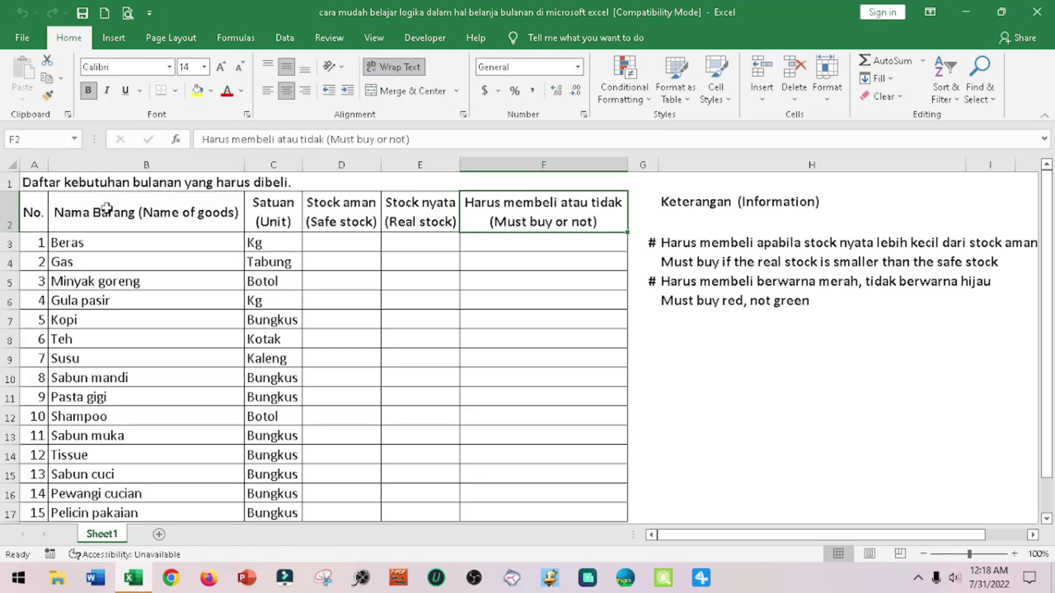
click(107, 210)
click(277, 216)
click(341, 213)
click(426, 213)
click(518, 212)
click(261, 242)
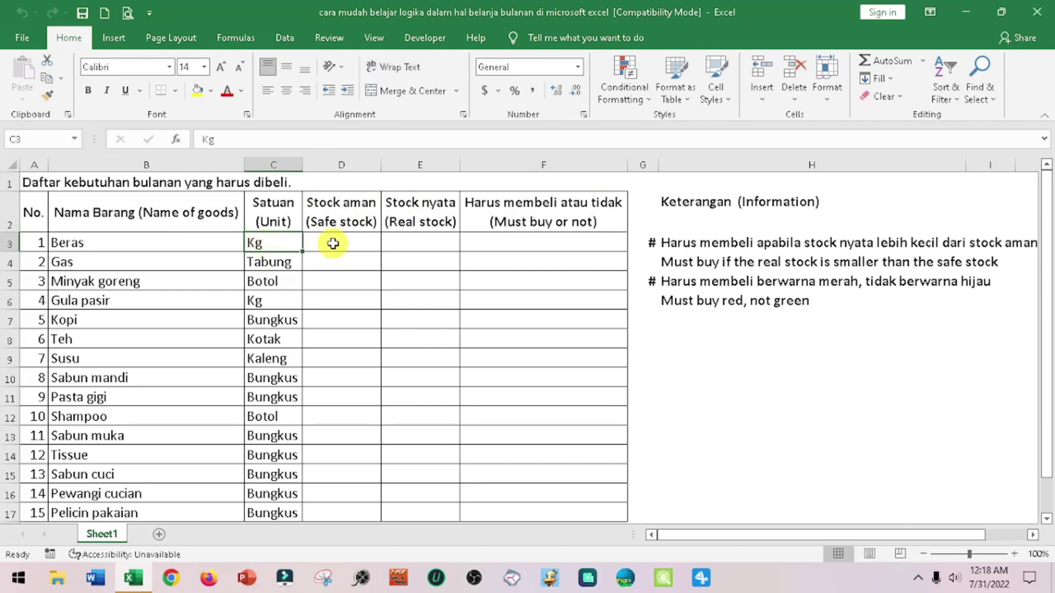
click(334, 242)
click(413, 242)
click(510, 242)
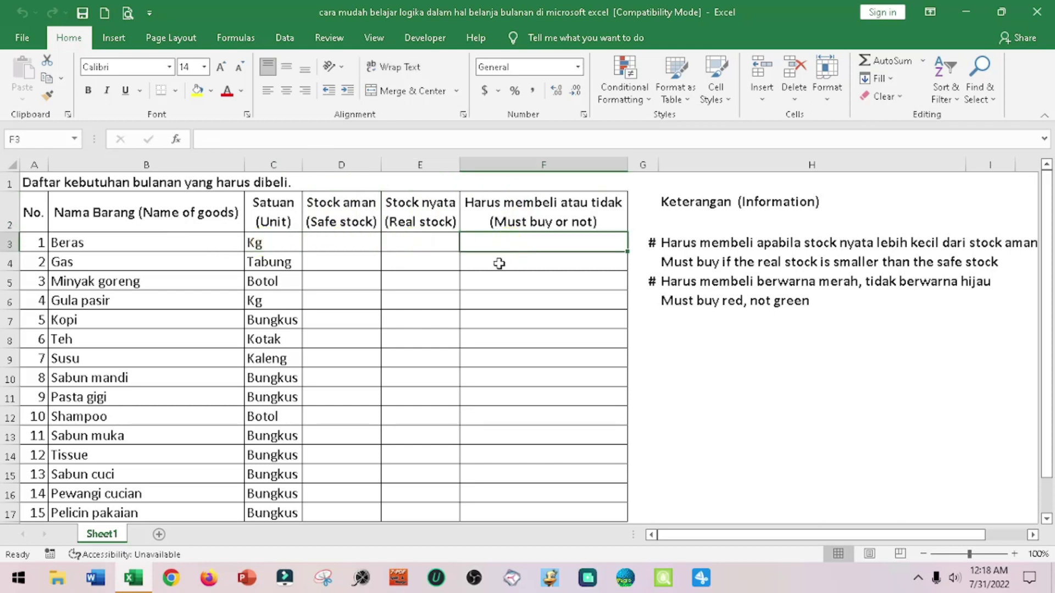
click(357, 266)
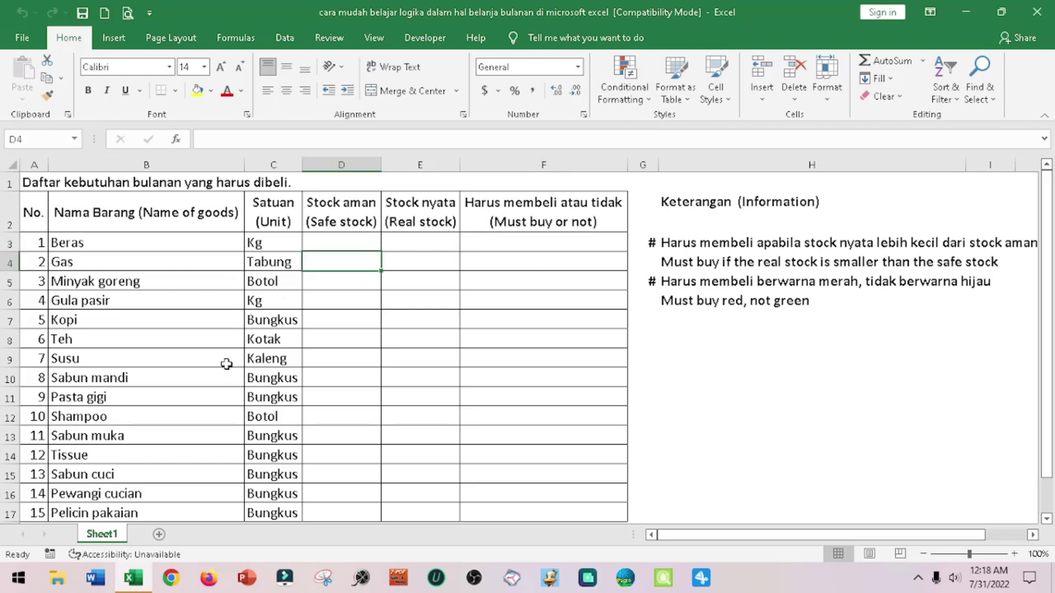
click(86, 244)
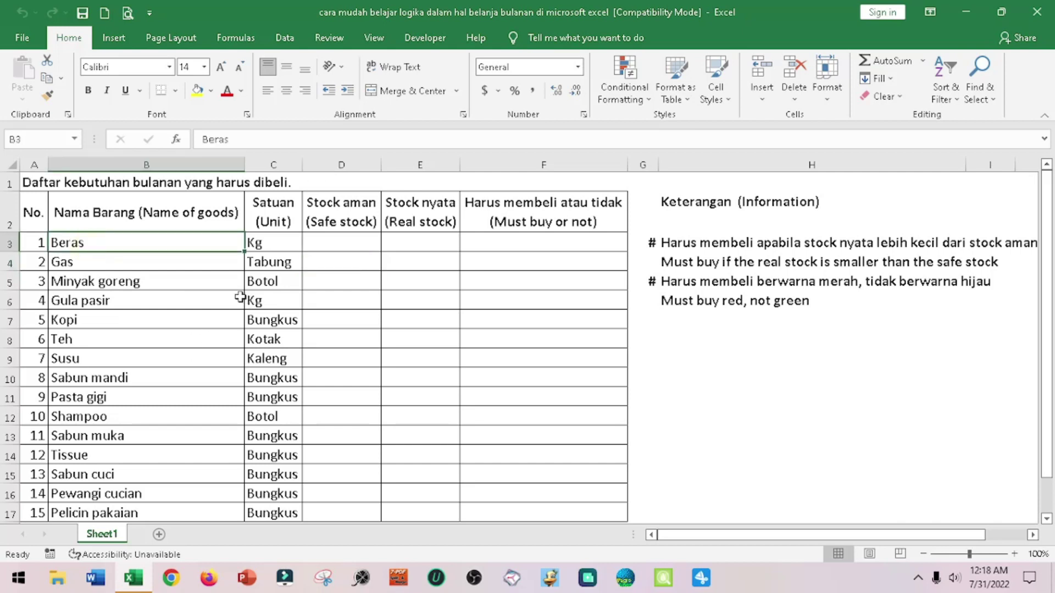
click(273, 245)
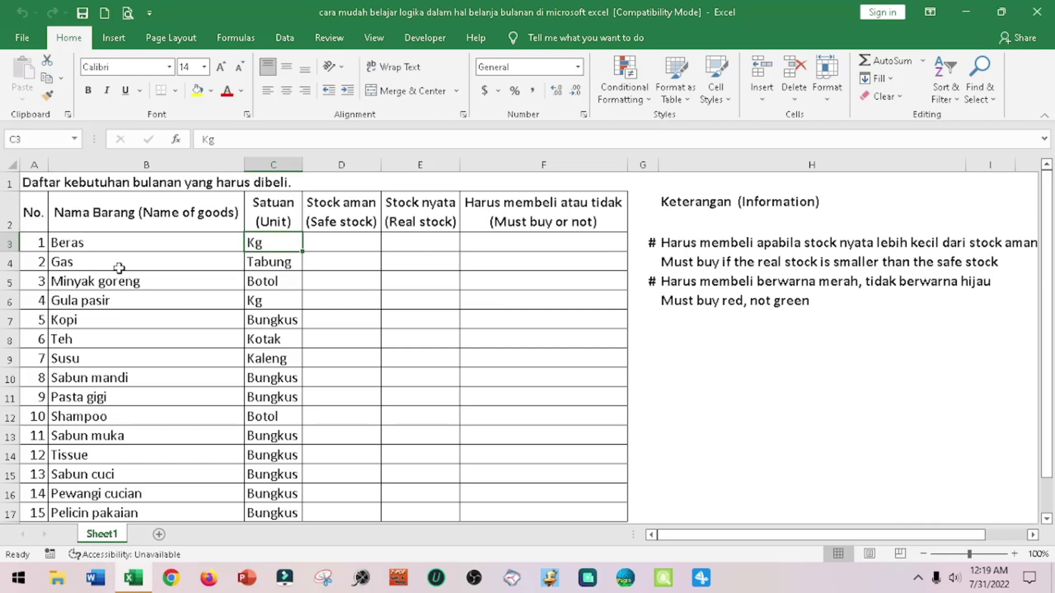
click(269, 263)
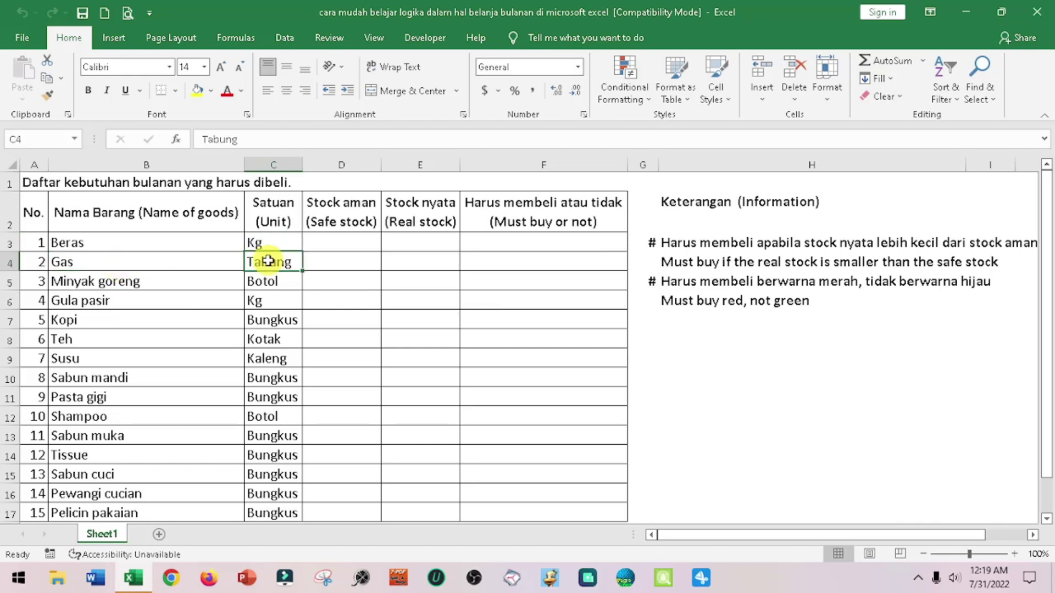
click(130, 284)
click(267, 281)
click(125, 303)
click(263, 302)
click(161, 319)
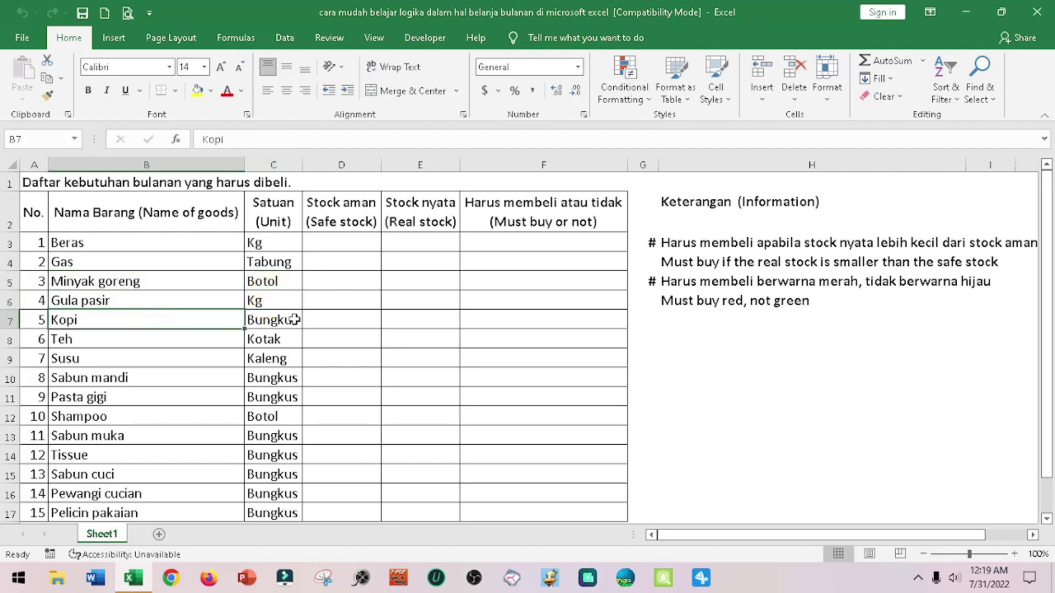
click(269, 319)
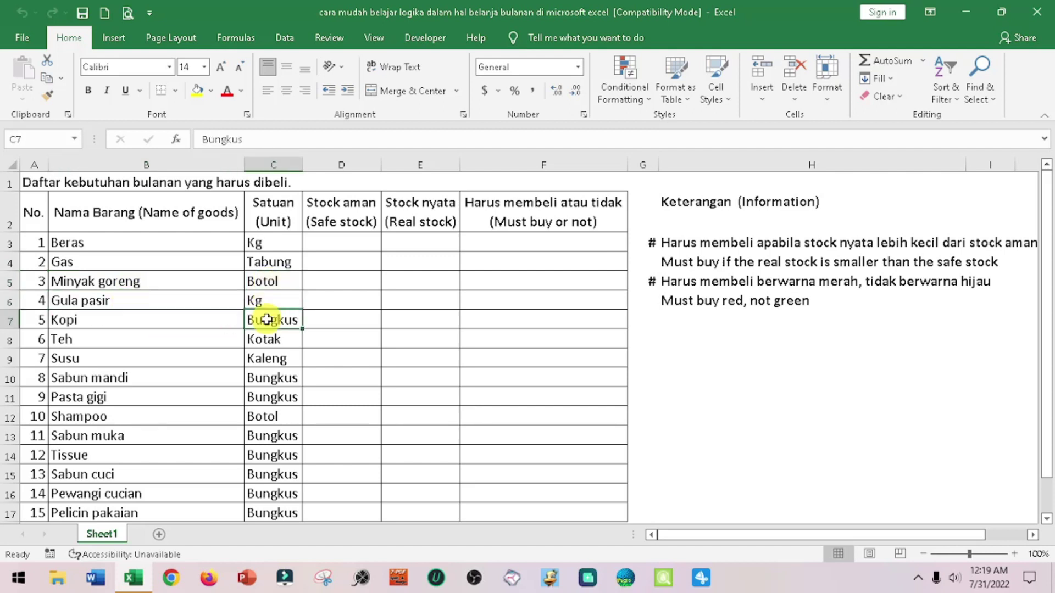
click(108, 341)
click(262, 339)
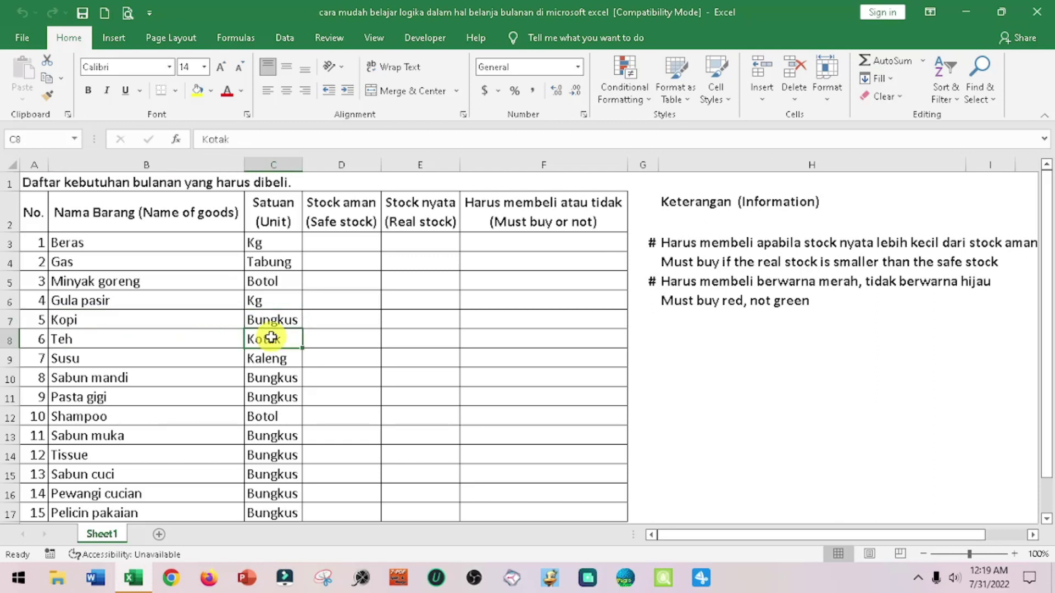
click(178, 358)
click(261, 352)
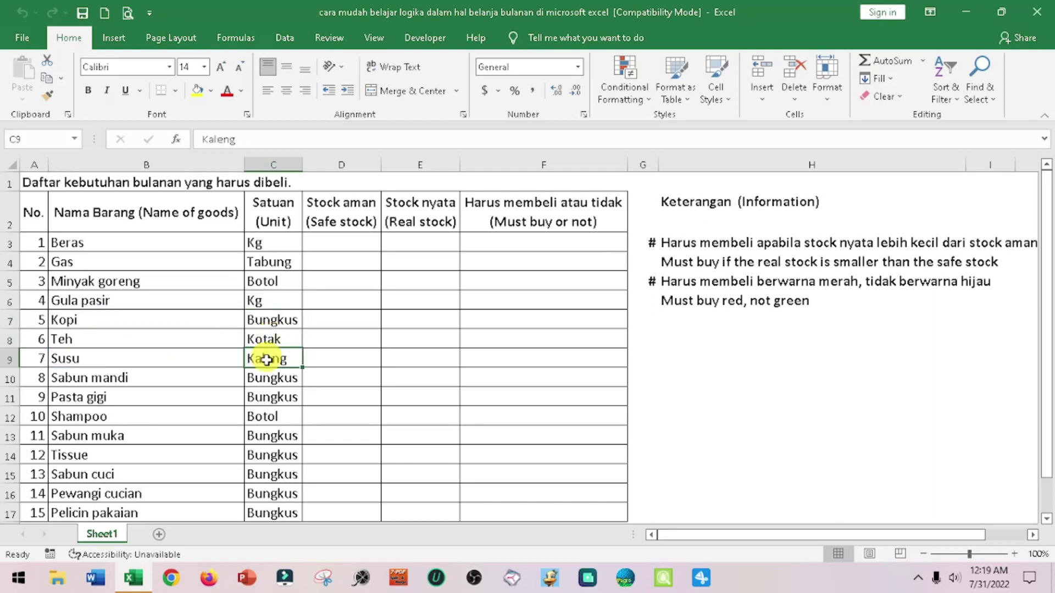
click(159, 380)
click(266, 379)
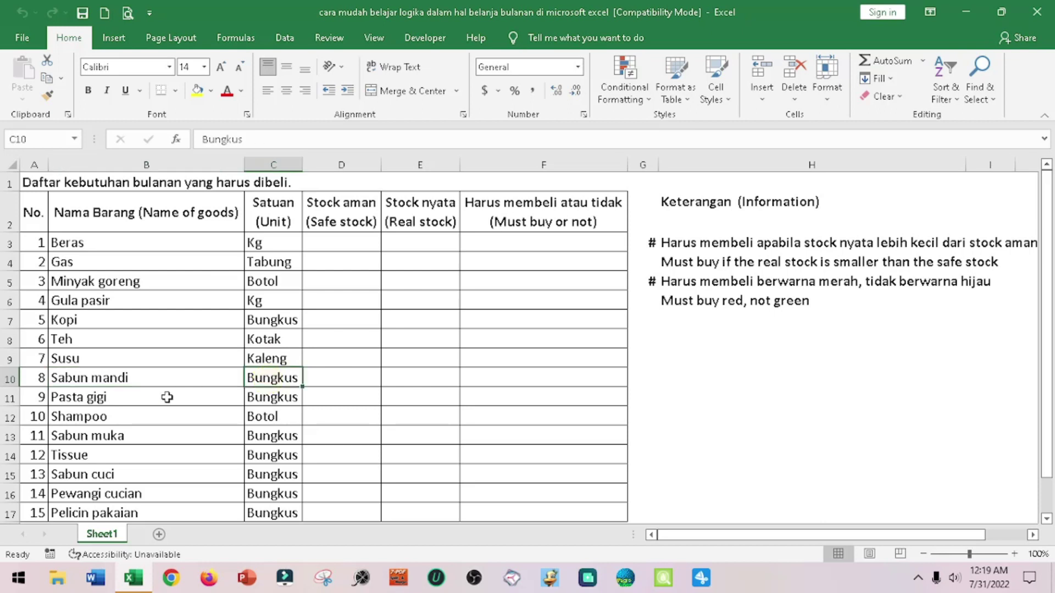
click(167, 395)
click(264, 397)
click(153, 421)
click(254, 415)
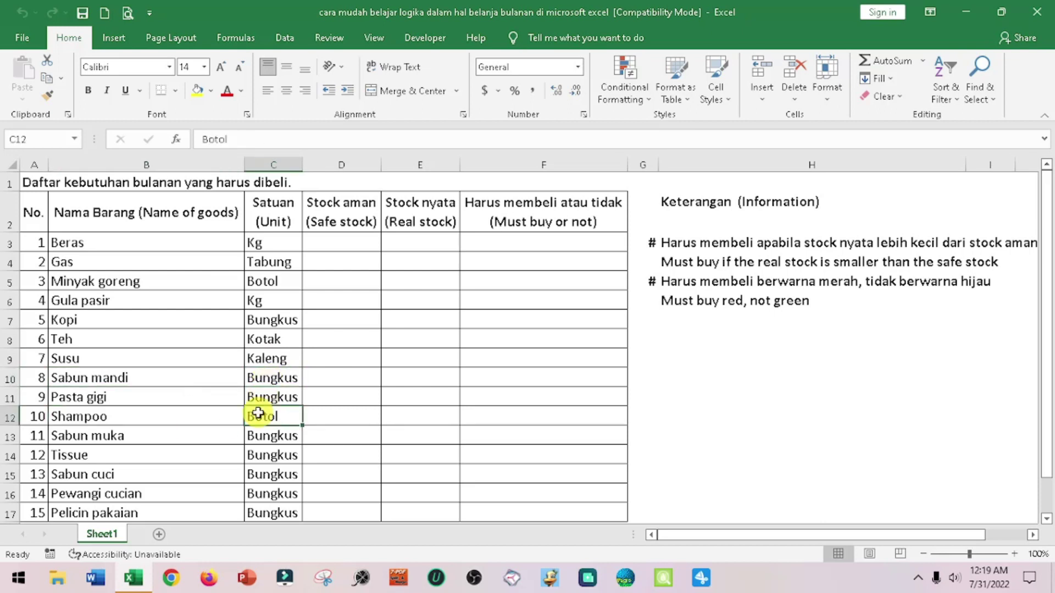
click(146, 434)
click(269, 439)
click(171, 456)
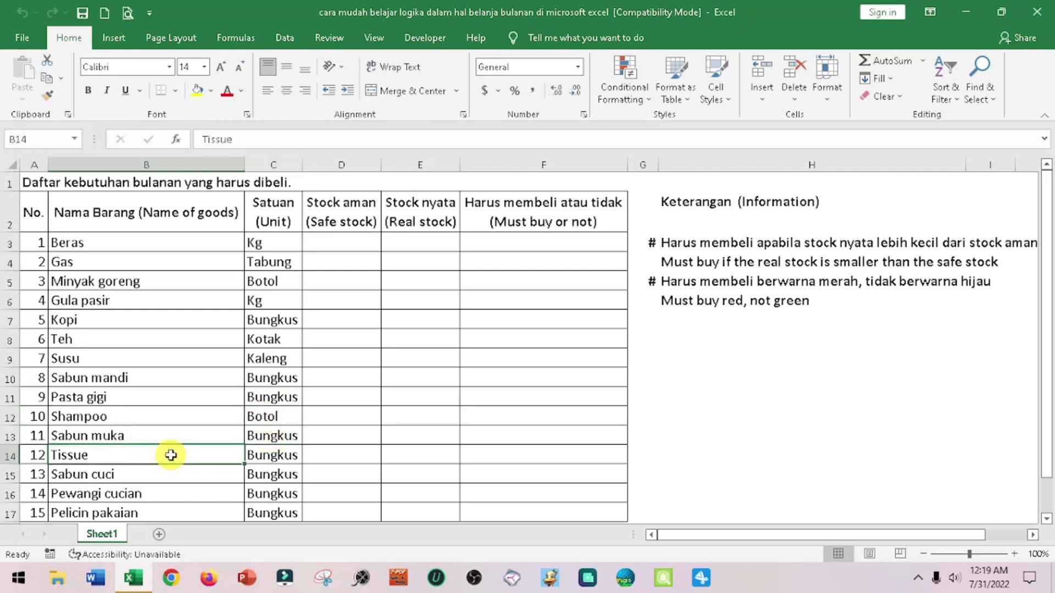
click(251, 456)
click(148, 471)
click(263, 472)
click(155, 494)
click(271, 491)
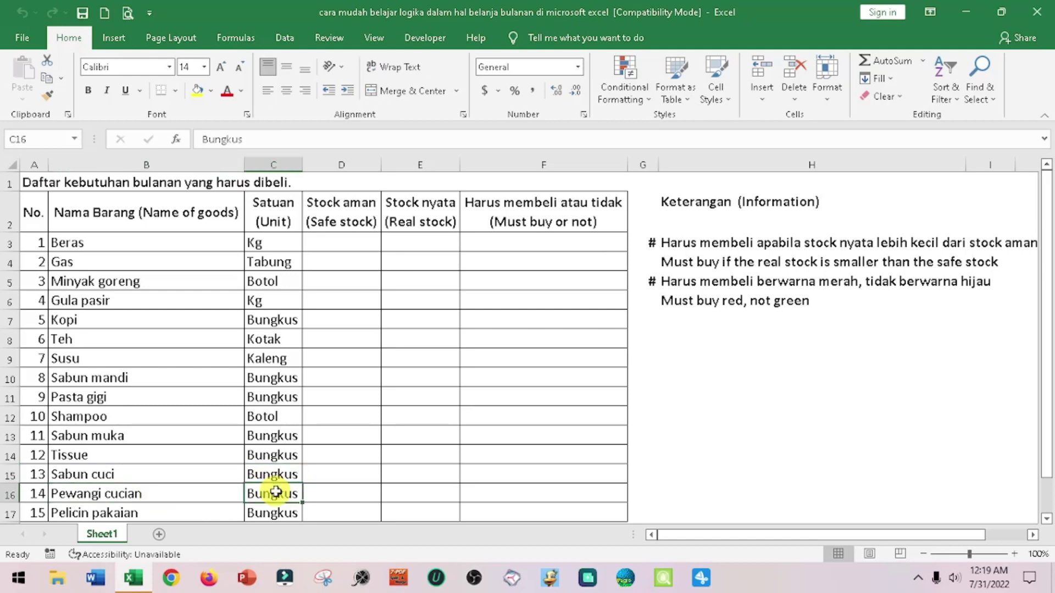
click(172, 511)
click(274, 512)
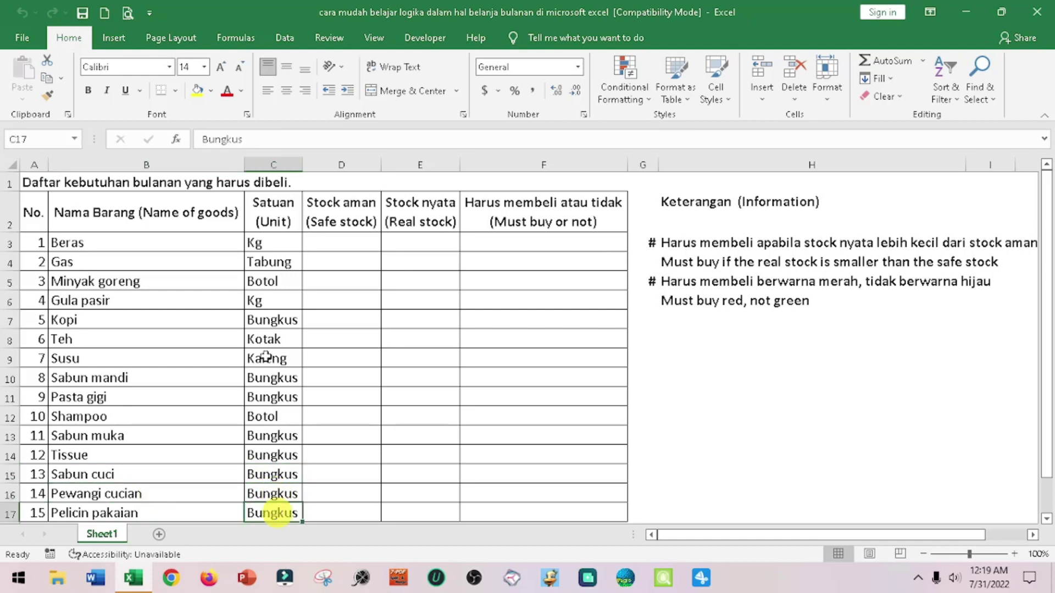
click(341, 245)
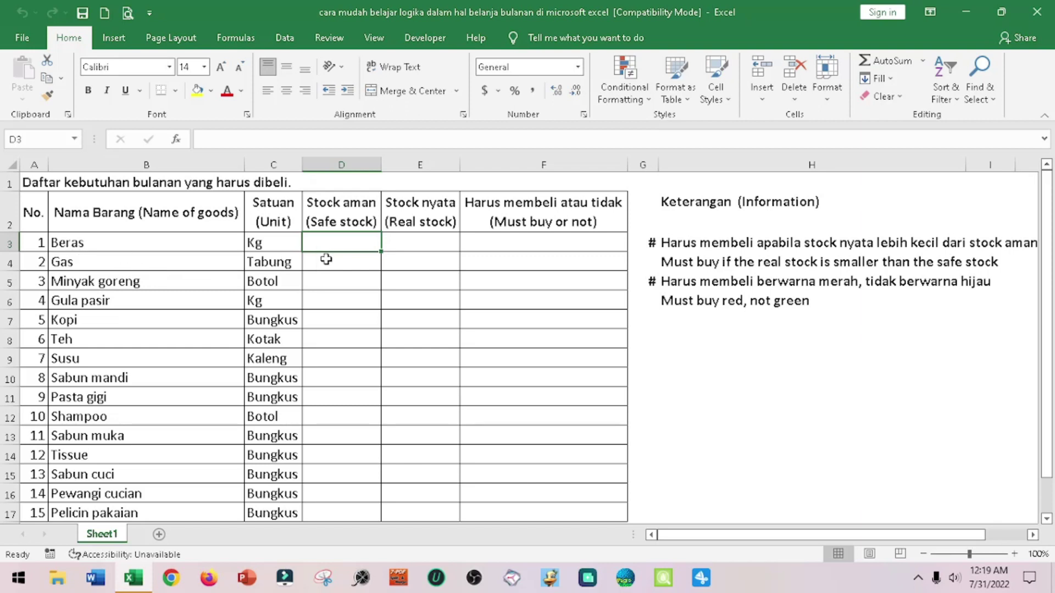
click(412, 239)
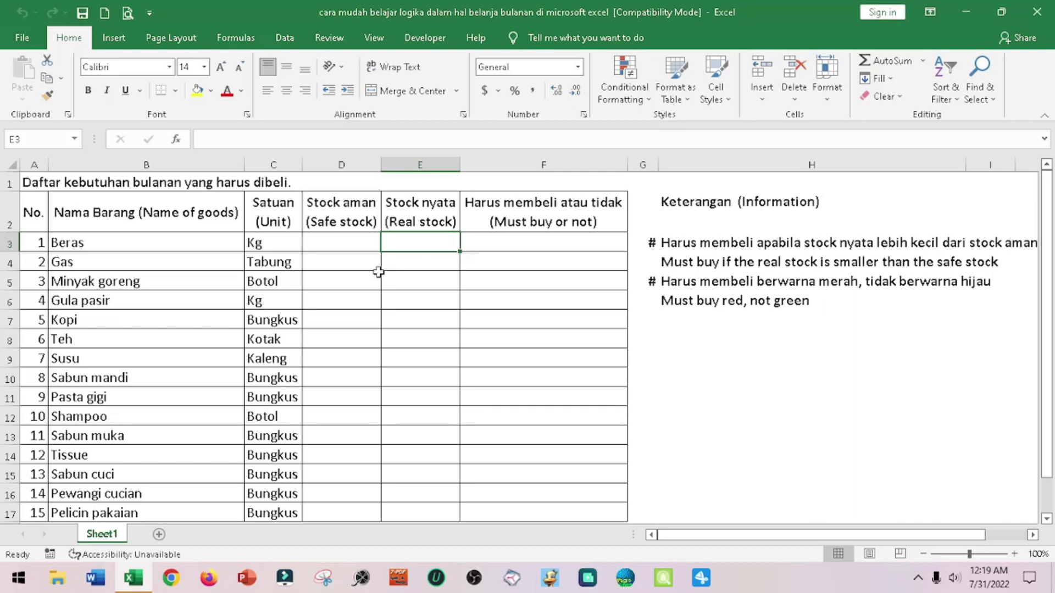
click(150, 494)
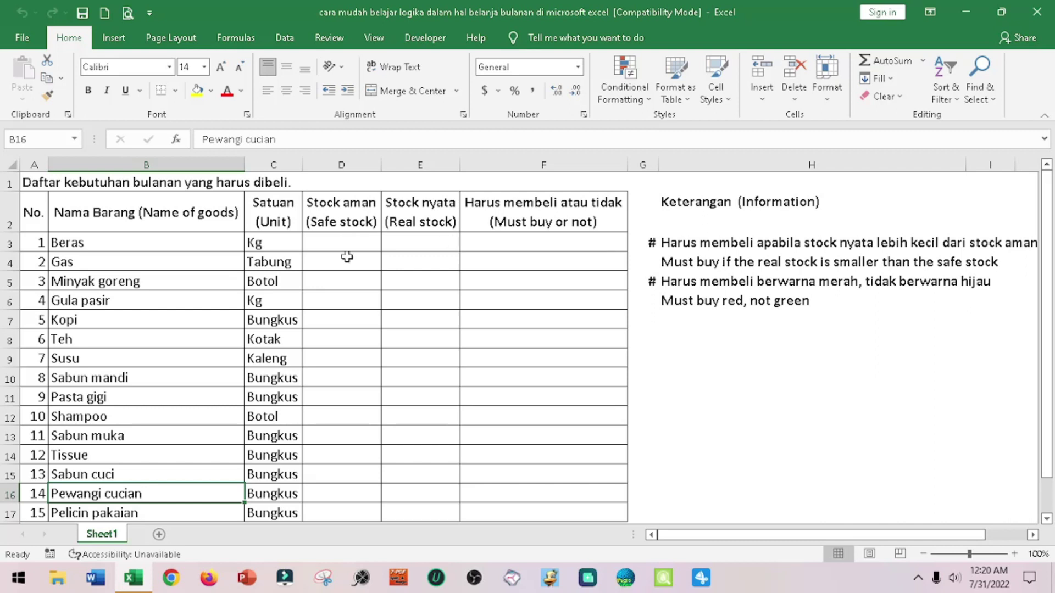
click(534, 218)
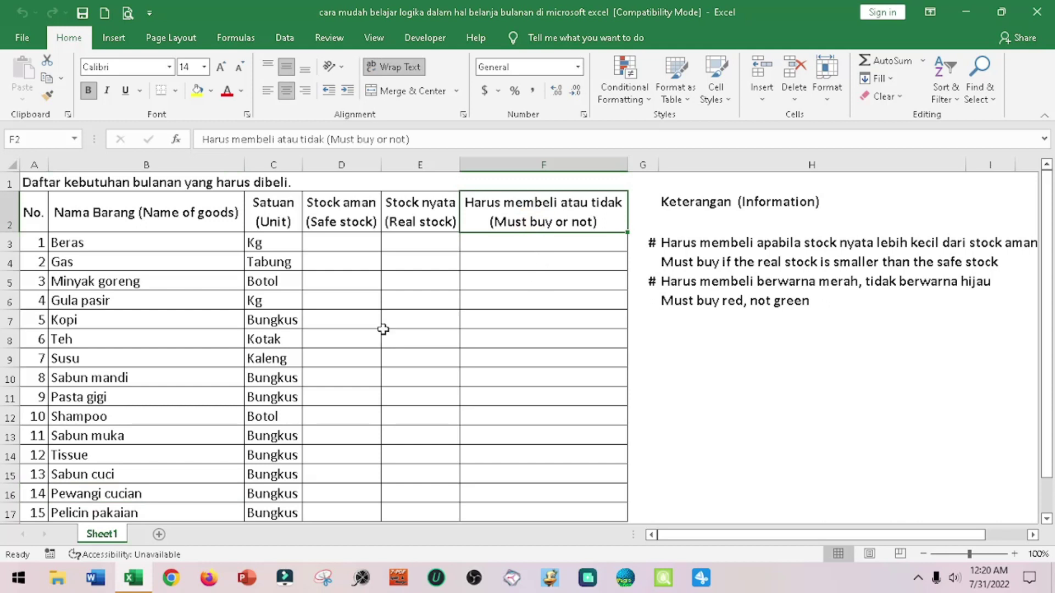
click(281, 245)
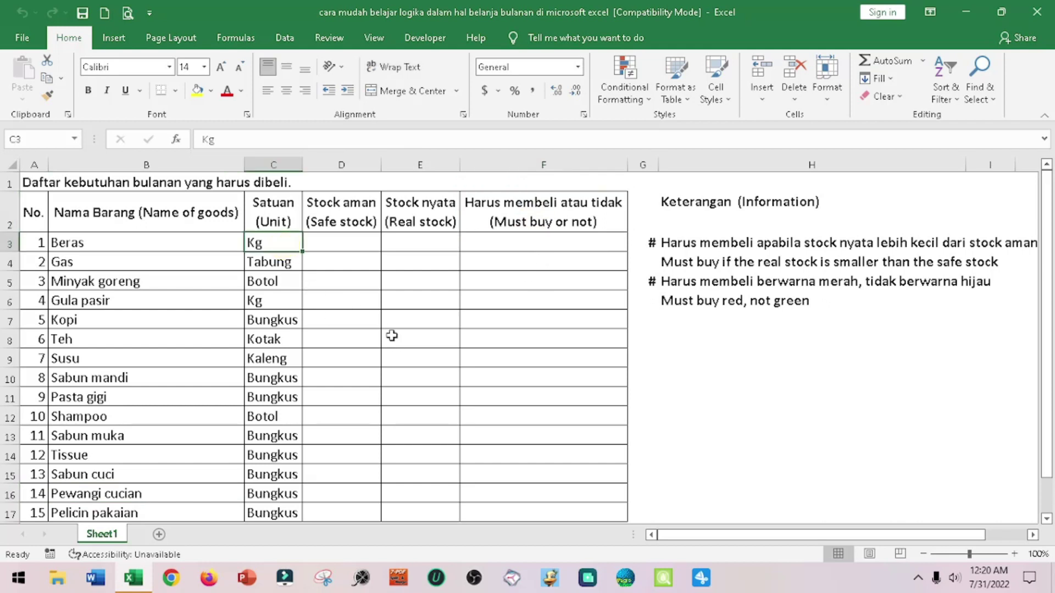
click(339, 242)
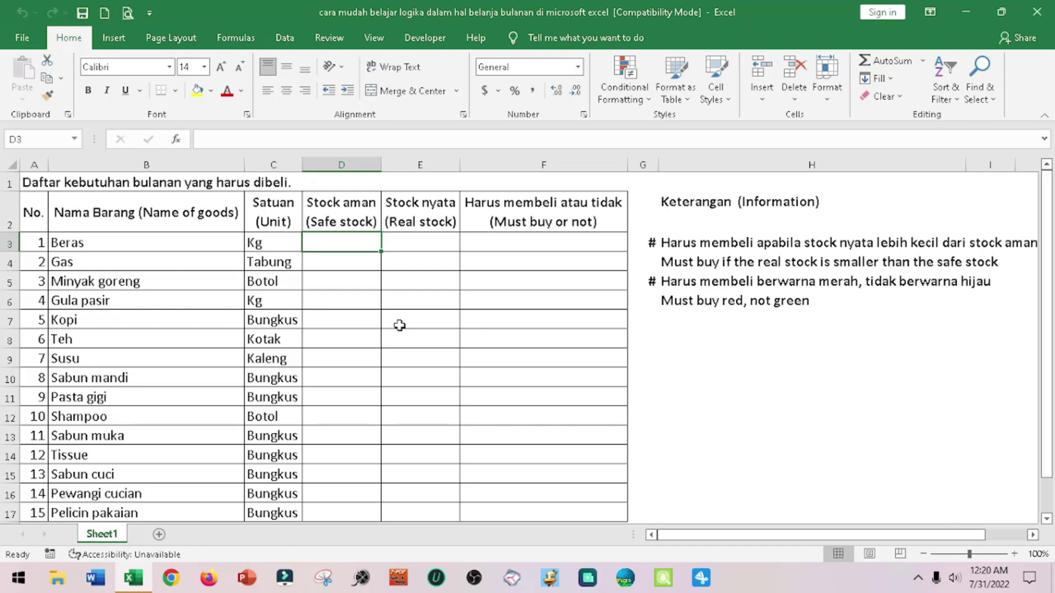
- Enter safe stock for Beras 25, Gas 2, Minyak goreng 3, and Gula pasir, Kopi, Teh, Susu 4 each
text(25)
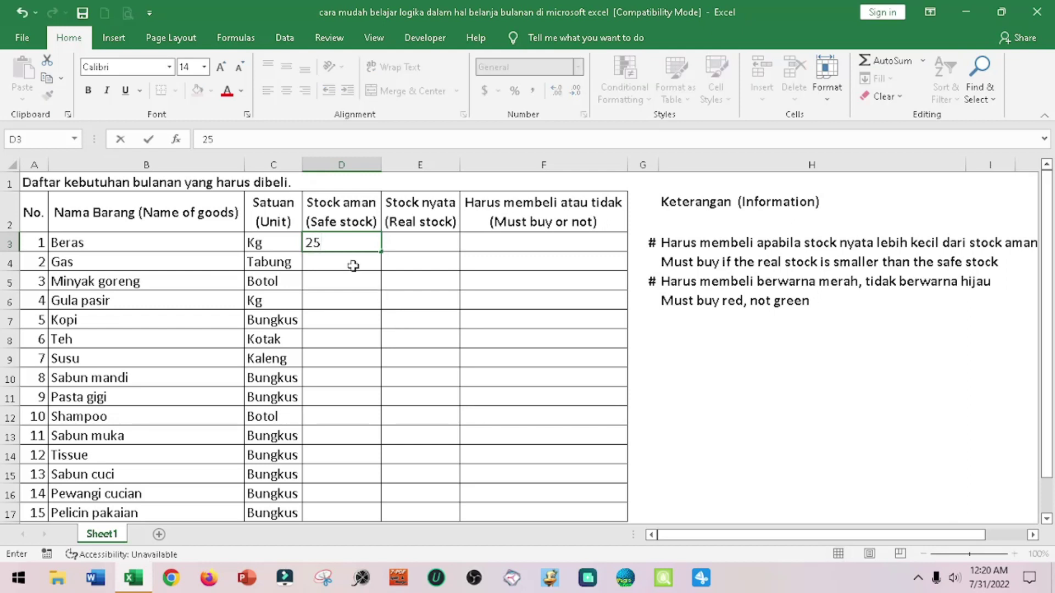
click(350, 266)
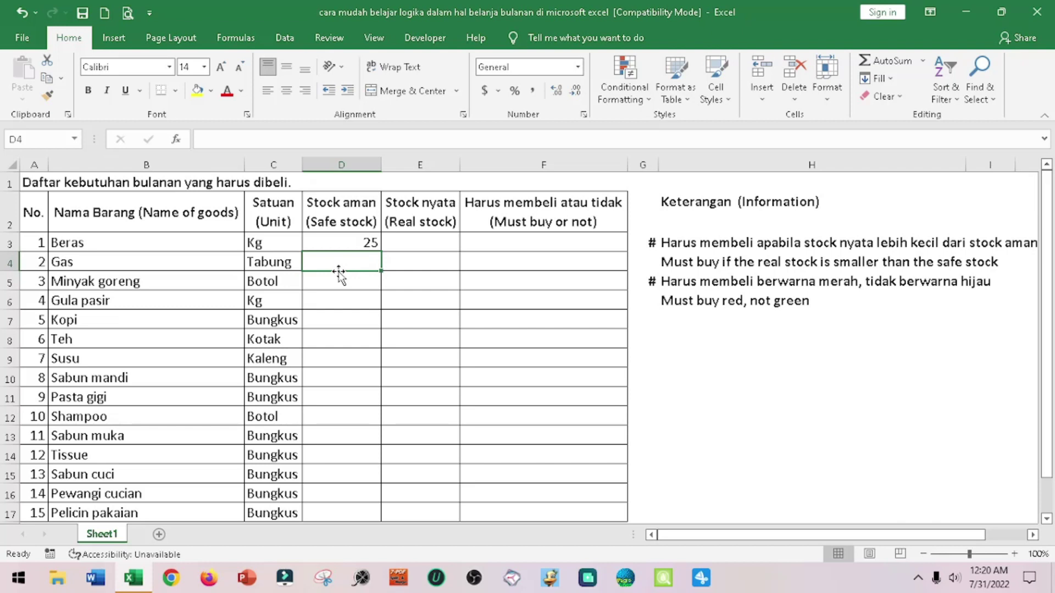
text(1)
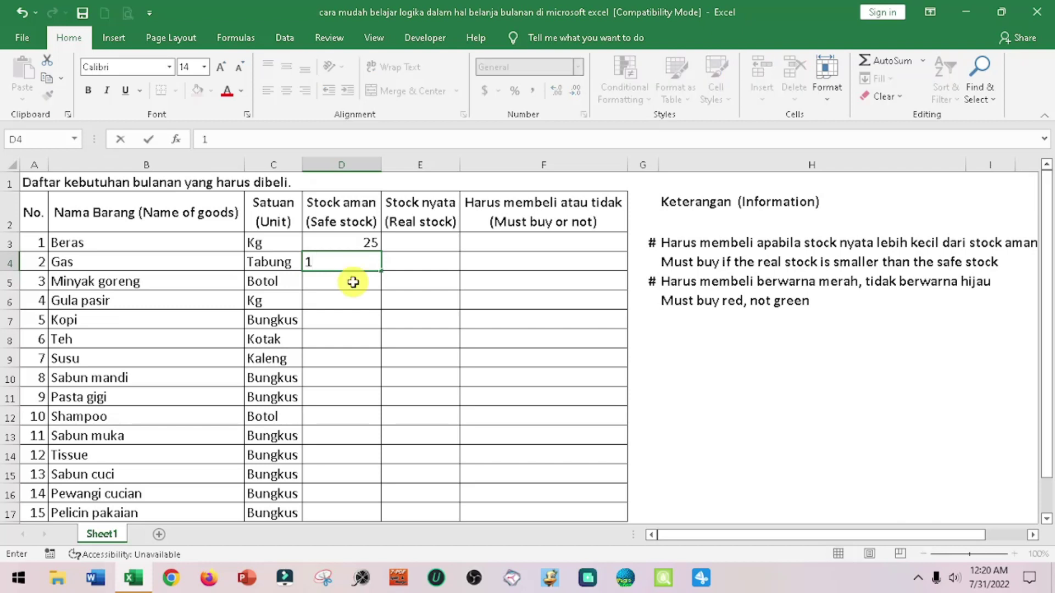
key(Return)
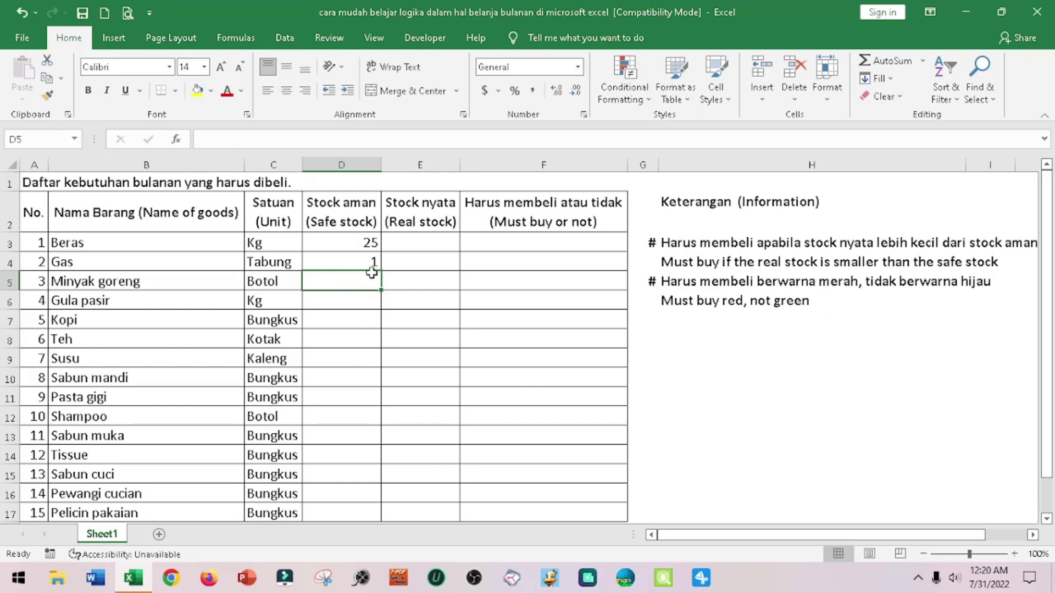
click(370, 262)
text(2)
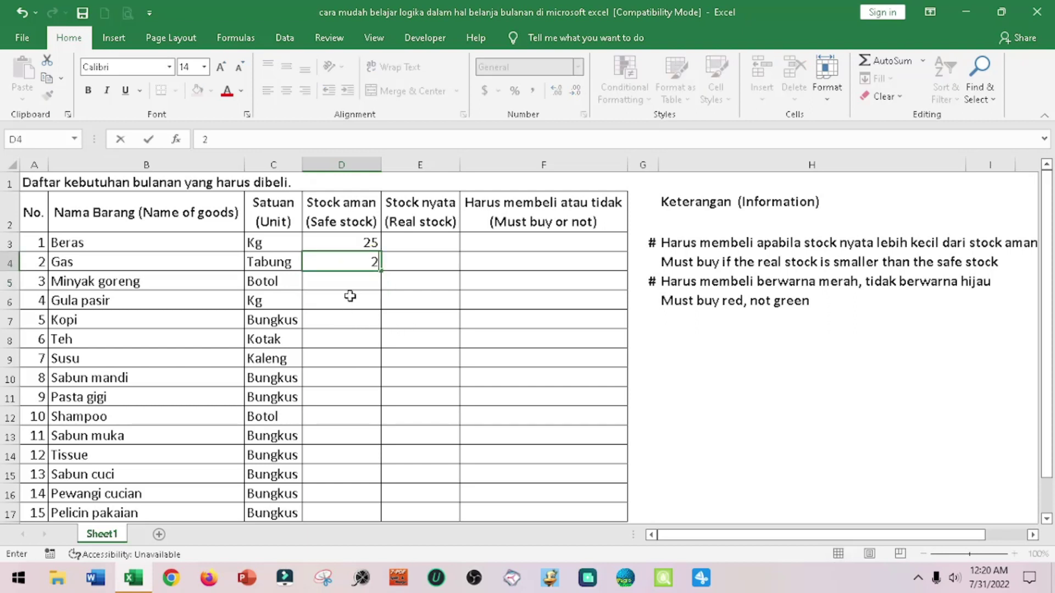
key(Return)
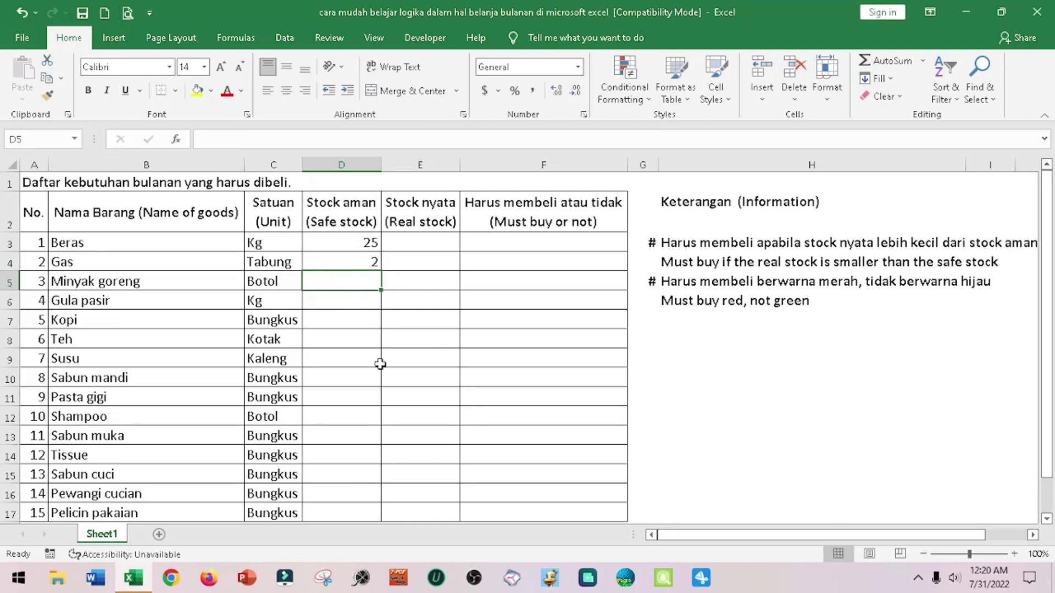
text(3)
key(Return)
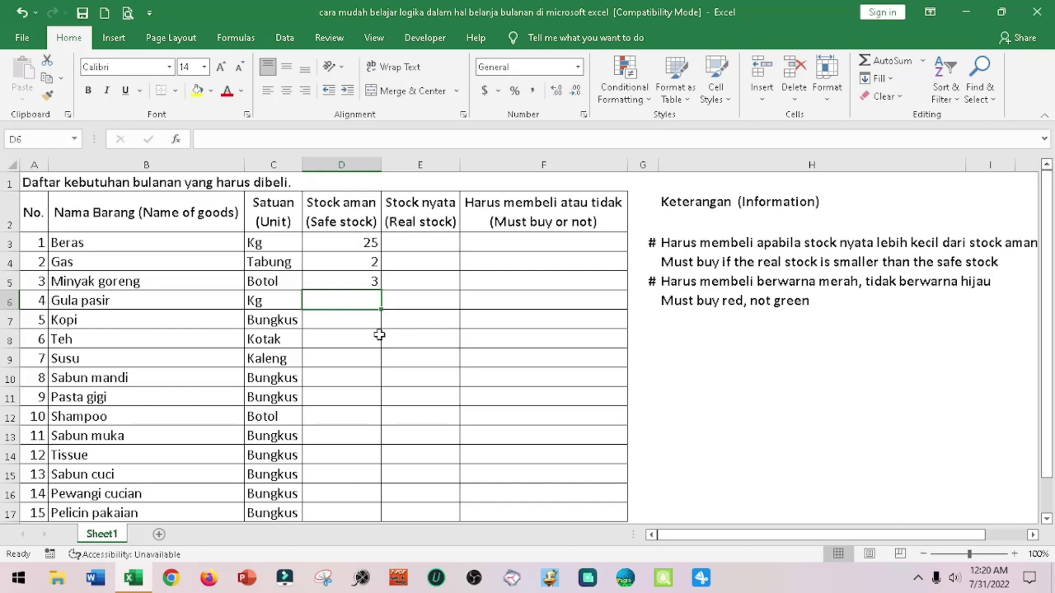
text(4)
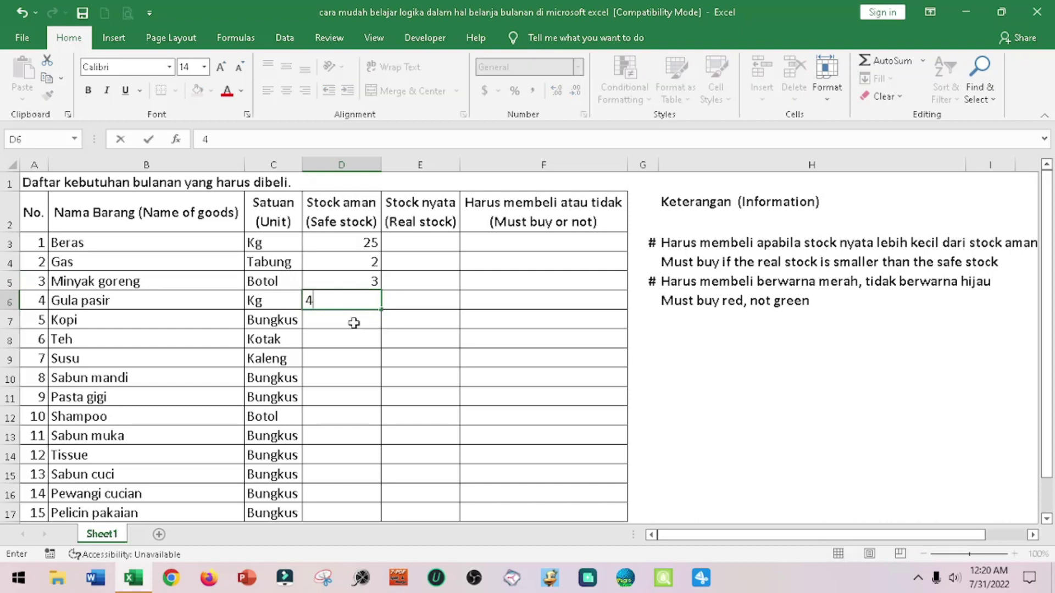
key(Return)
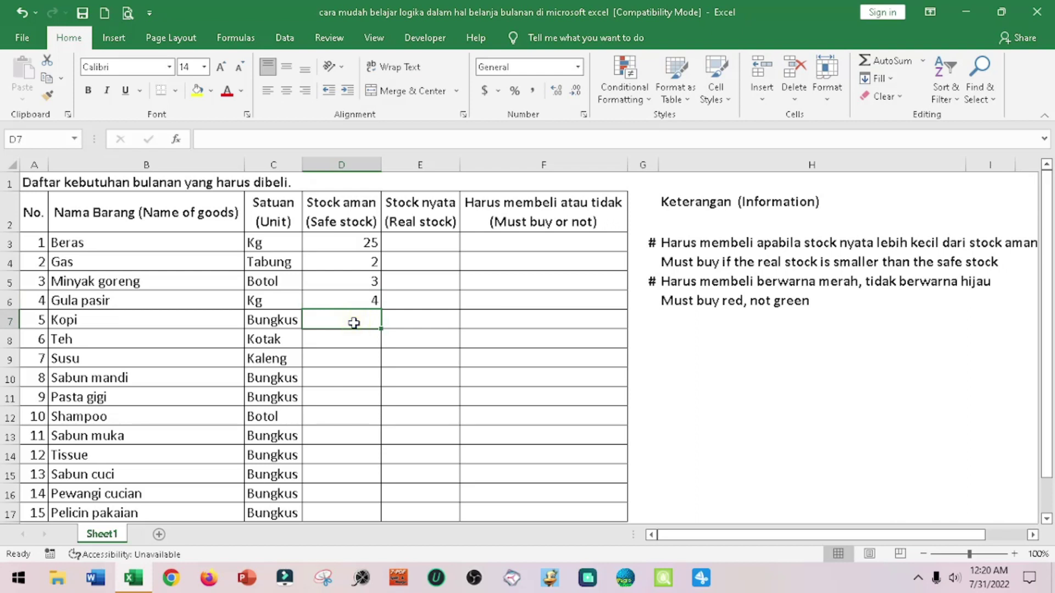
text(4)
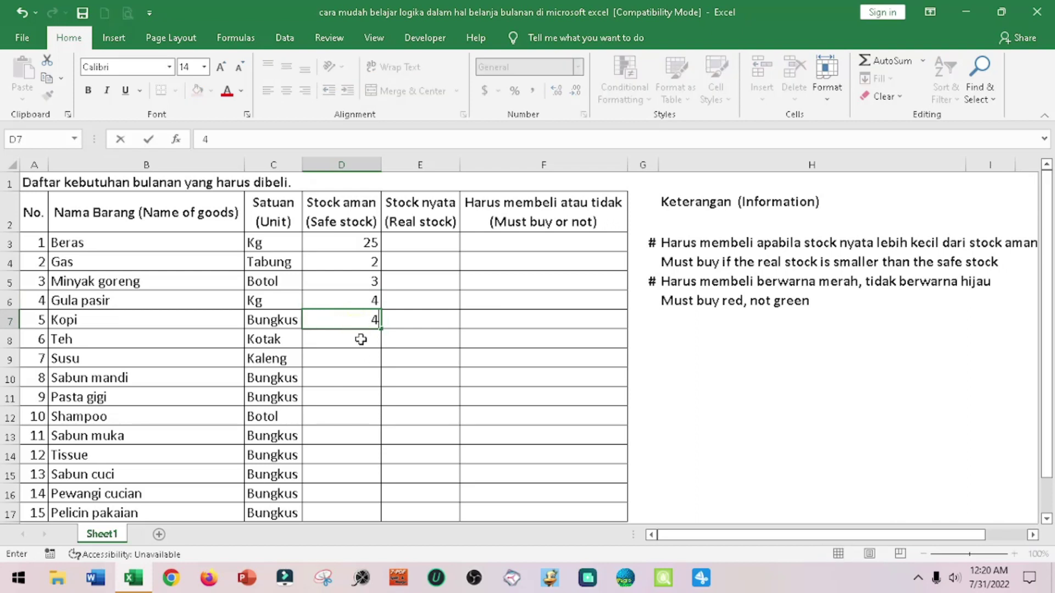
key(Return)
text(4)
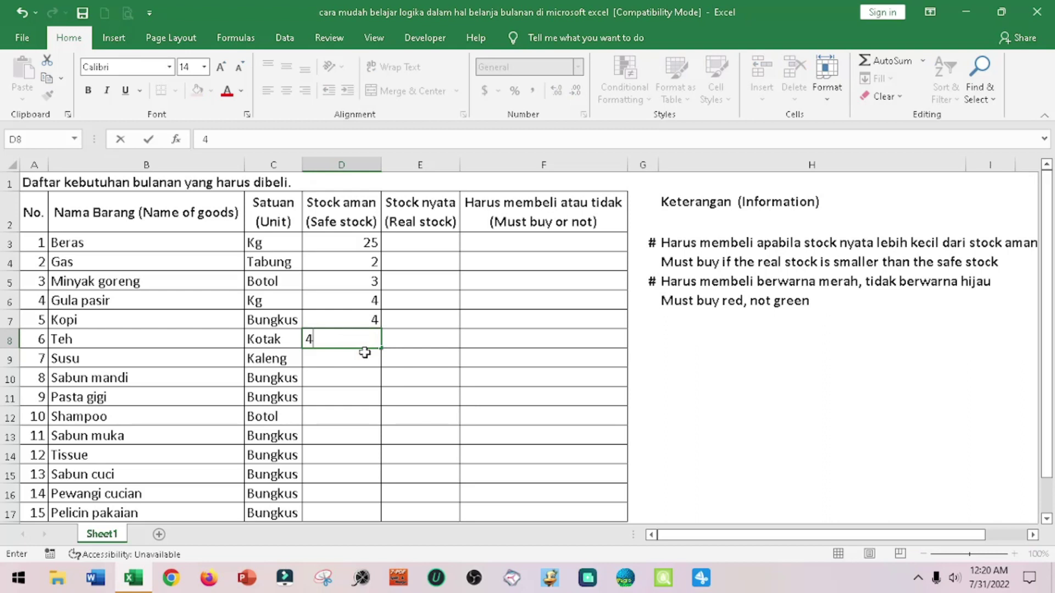
key(Return)
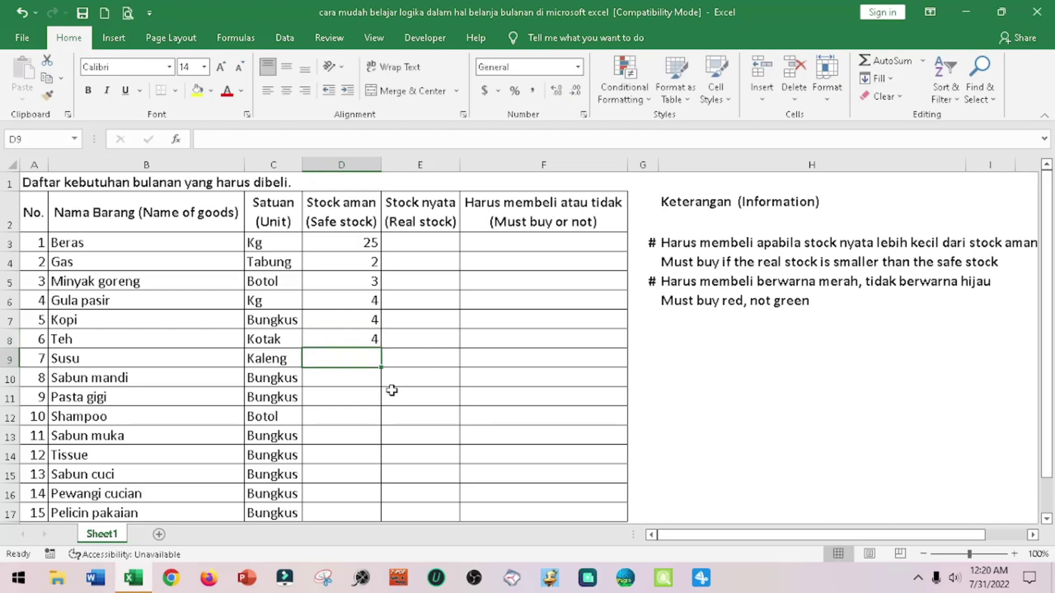
text(4)
key(Return)
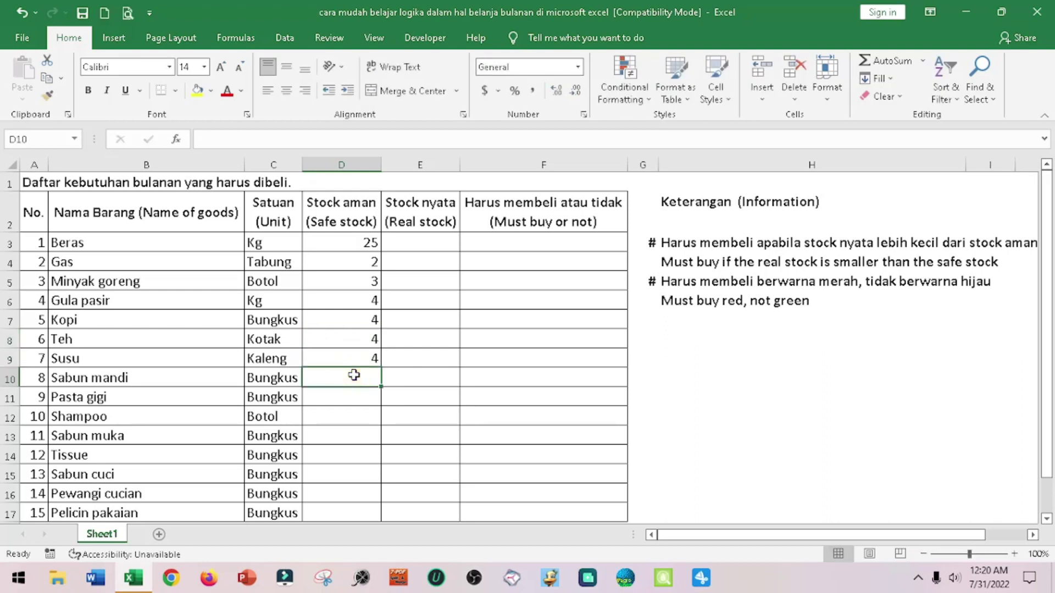
- Enter safe stock 2, 2, 1 for Sabun mandi, Pasta gigi, Shampoo, then 4 for the remaining five items
text(2)
key(Return)
text(2)
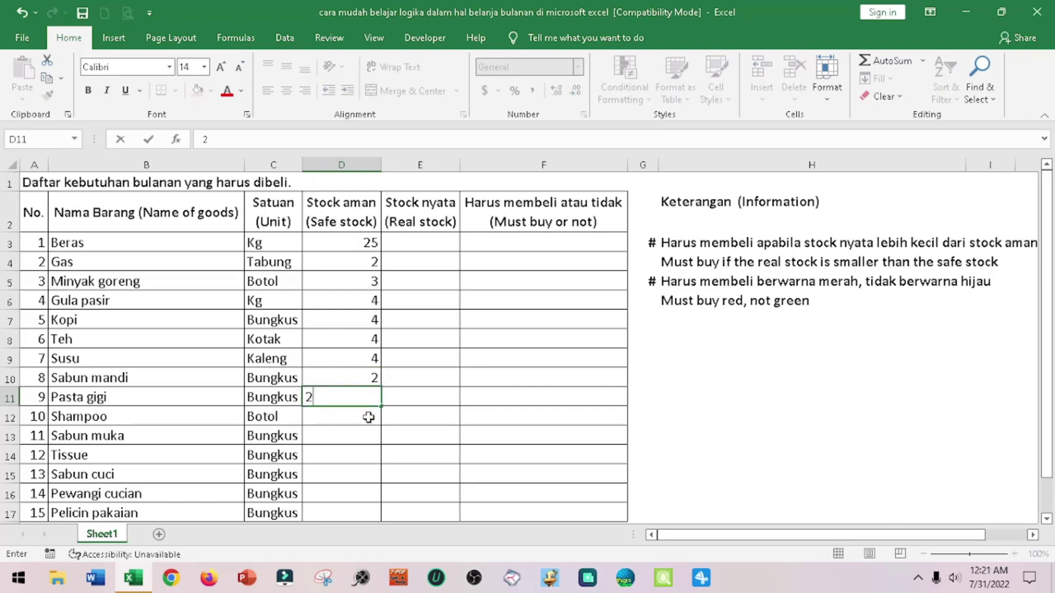
key(Return)
text(1)
key(Return)
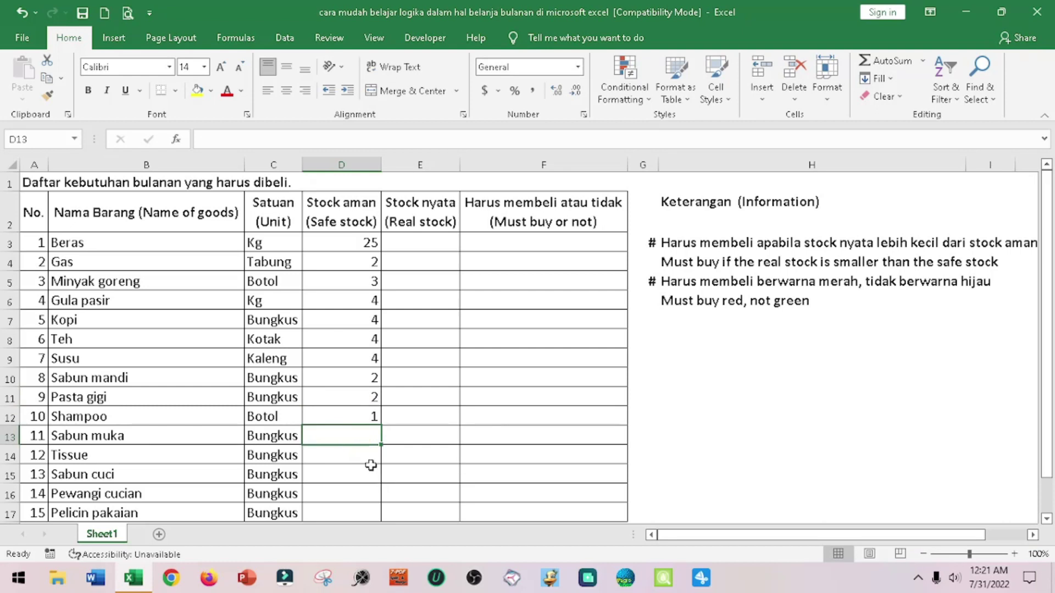
text(2)
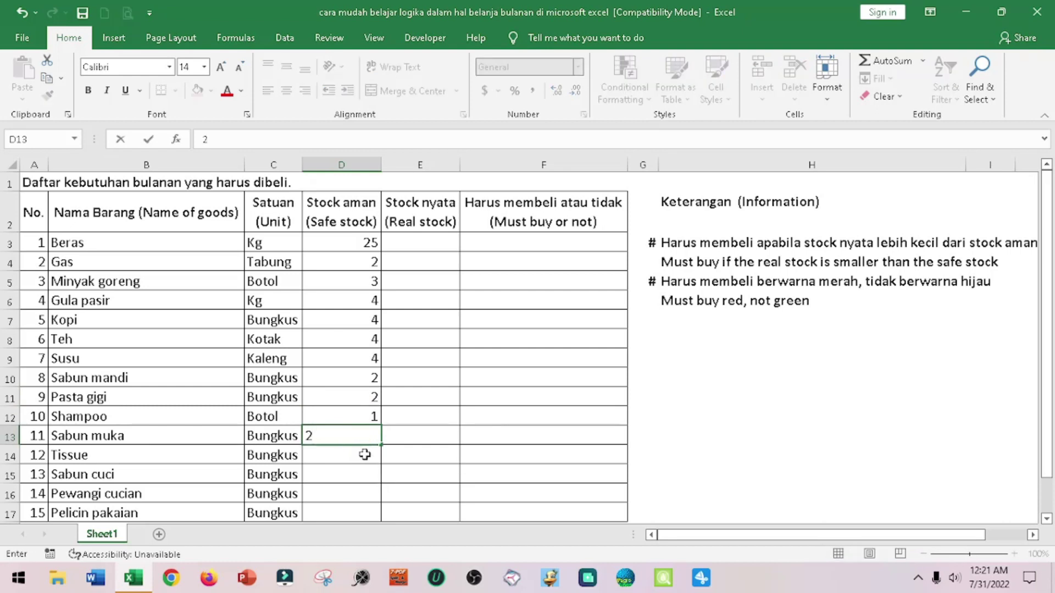
key(BackSpace)
text(4)
key(Return)
text(4)
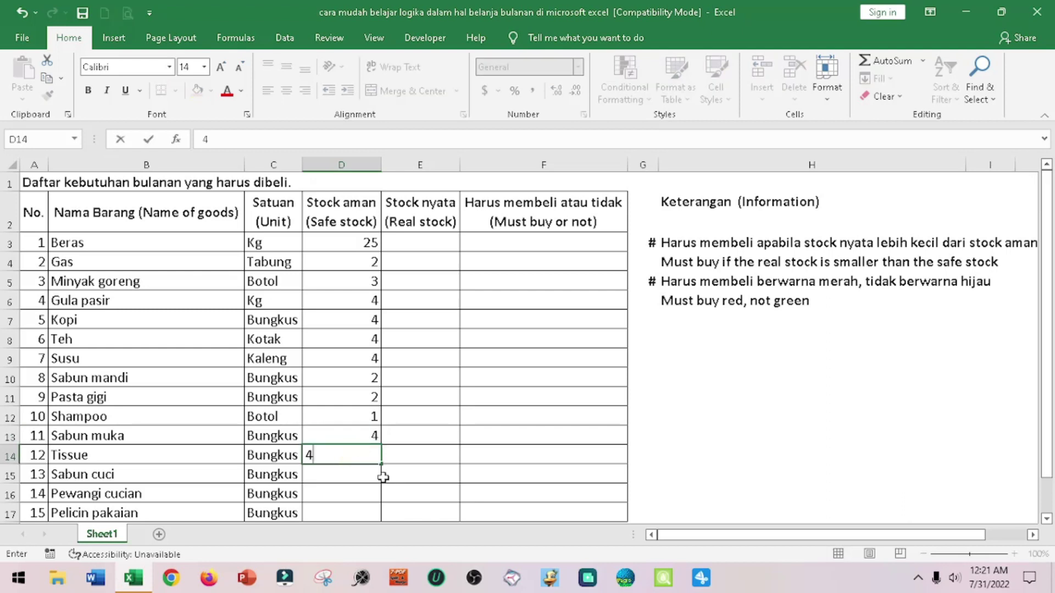
key(Return)
text(4)
key(Return)
text(4)
key(Return)
text(4)
key(Return)
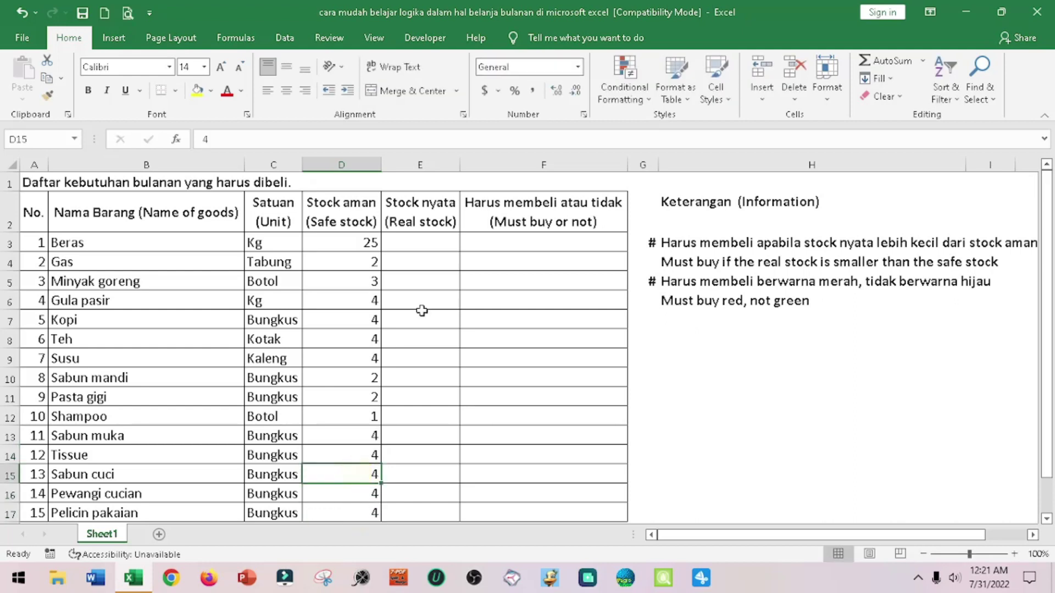
- Enter real stock: Beras 5, Gas 1, Minyak goreng 1, Gula pasir 2, Kopi 0, Teh 2, Susu 0
click(431, 242)
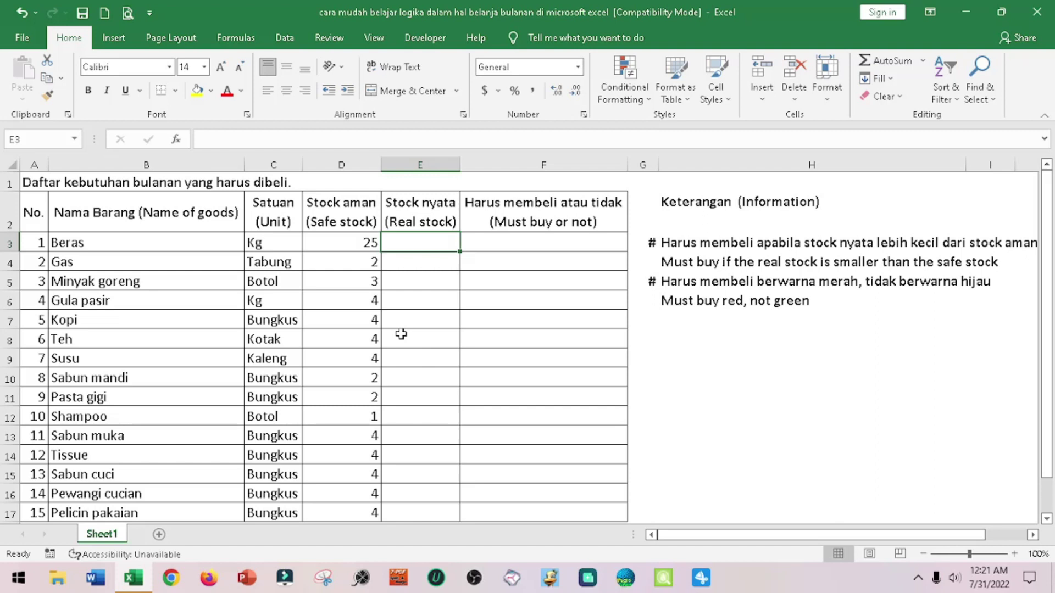
text(5)
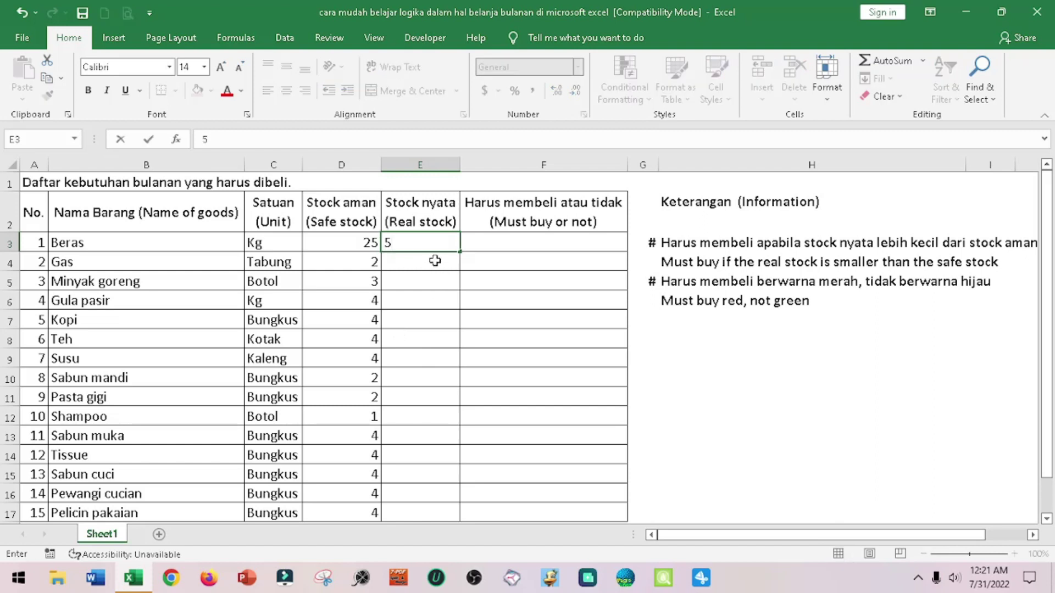
key(Return)
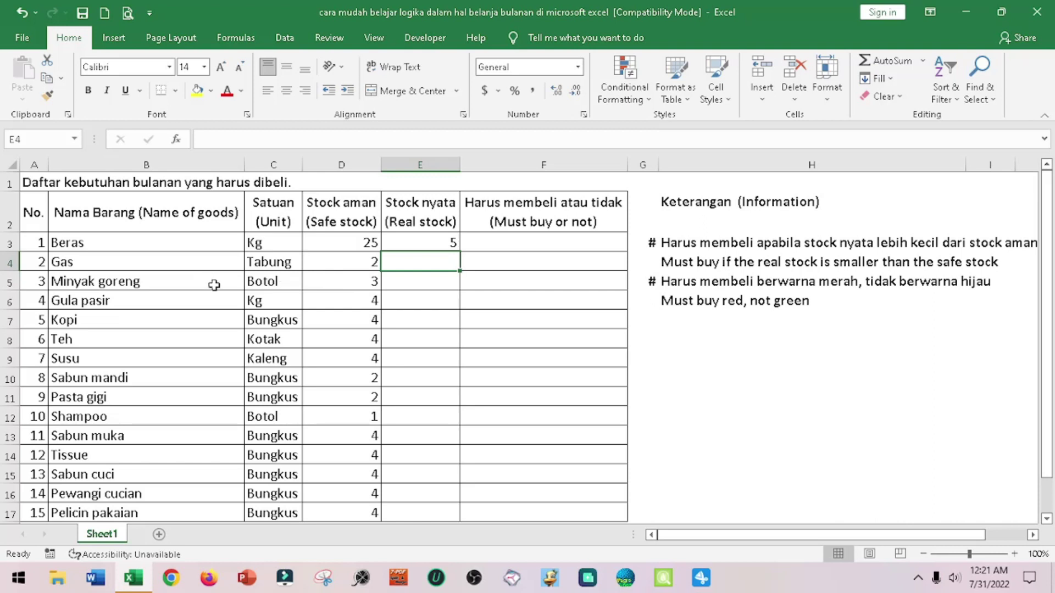
text(1)
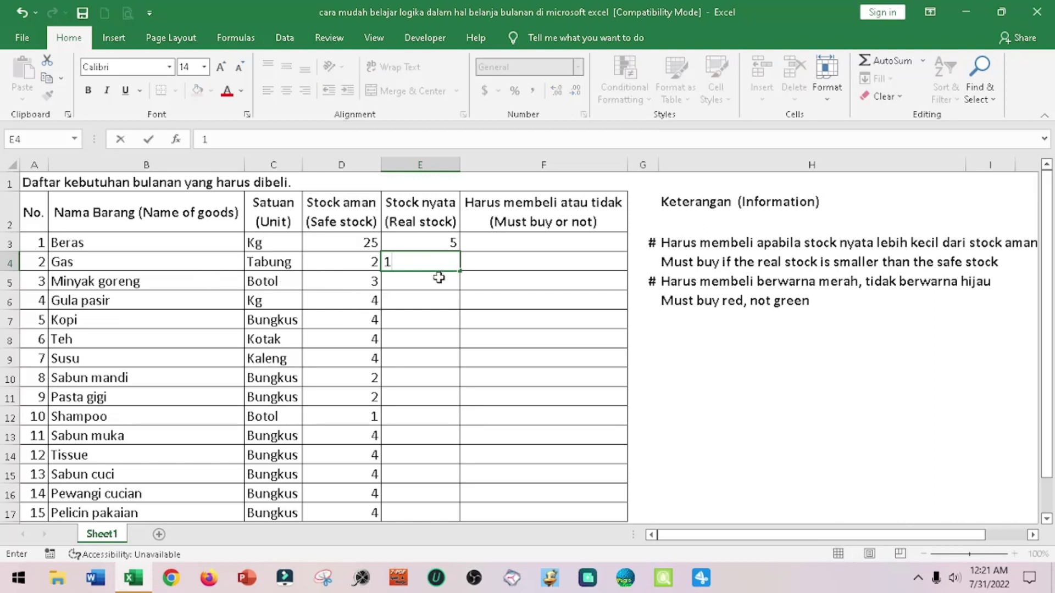
click(438, 278)
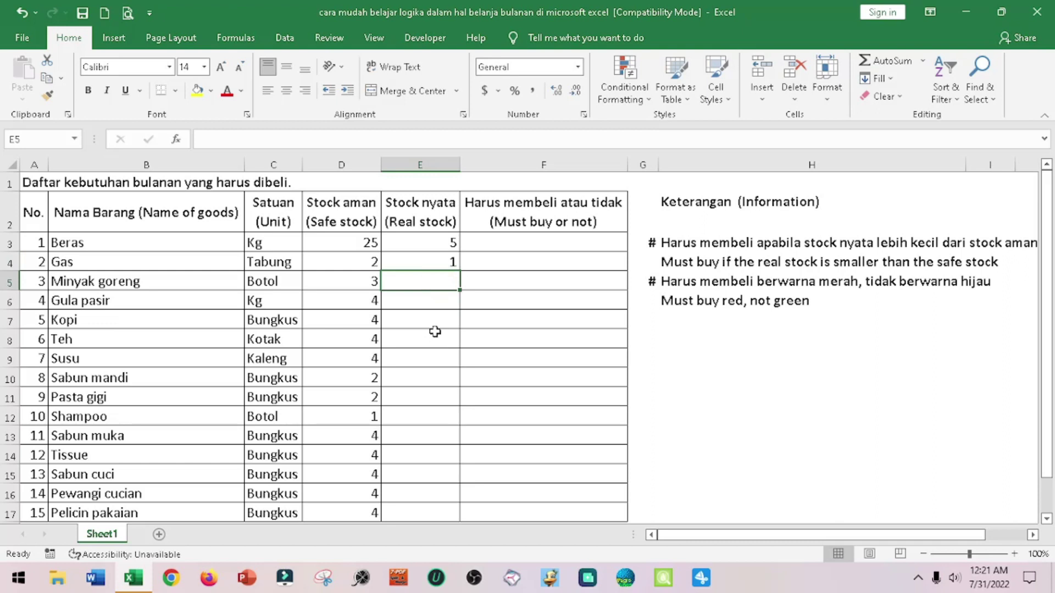
text(1)
click(430, 297)
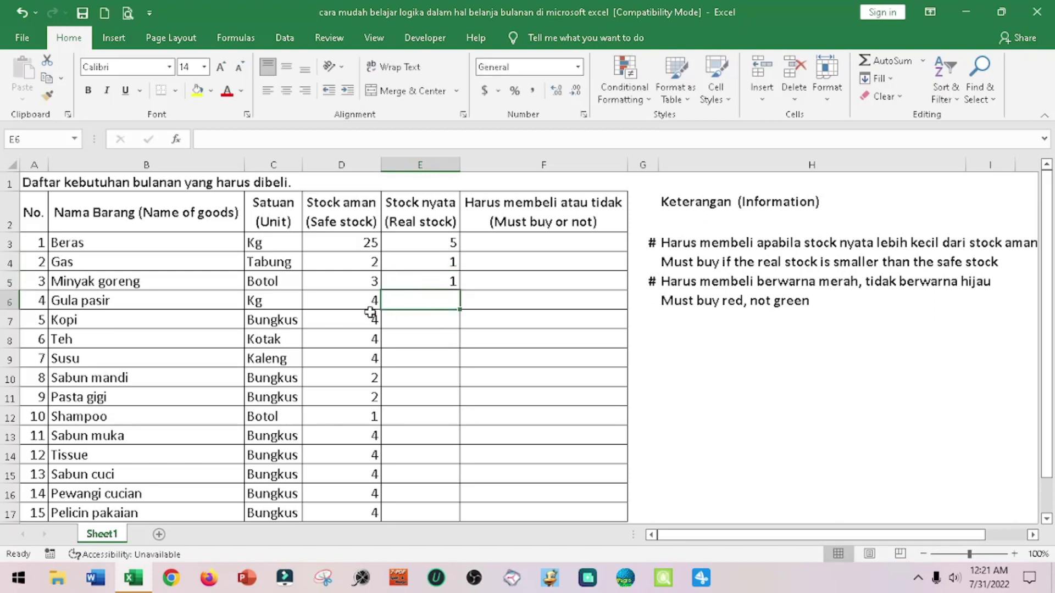
text(2)
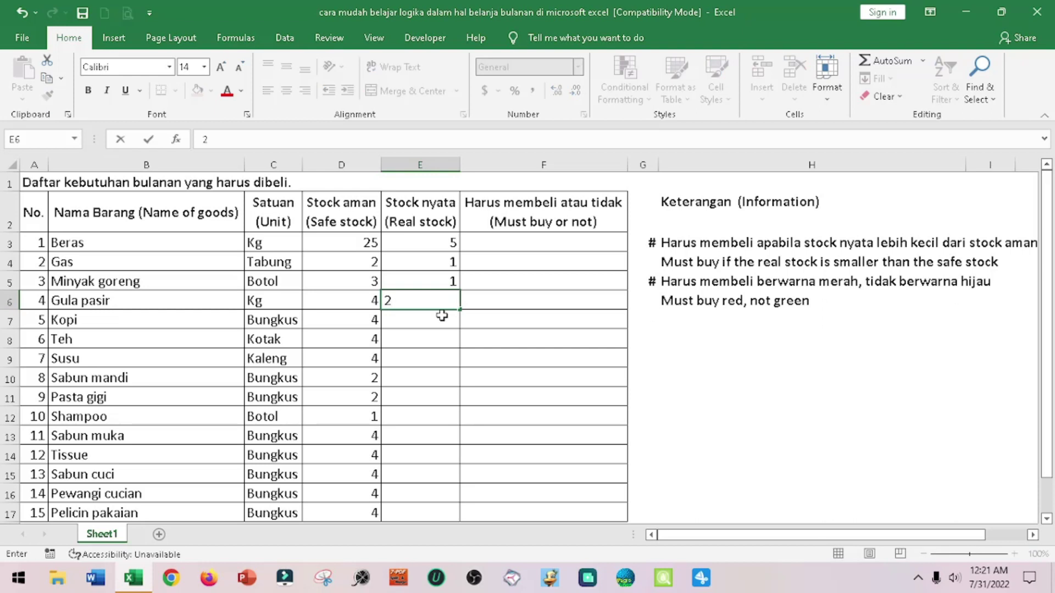
key(Return)
text(1)
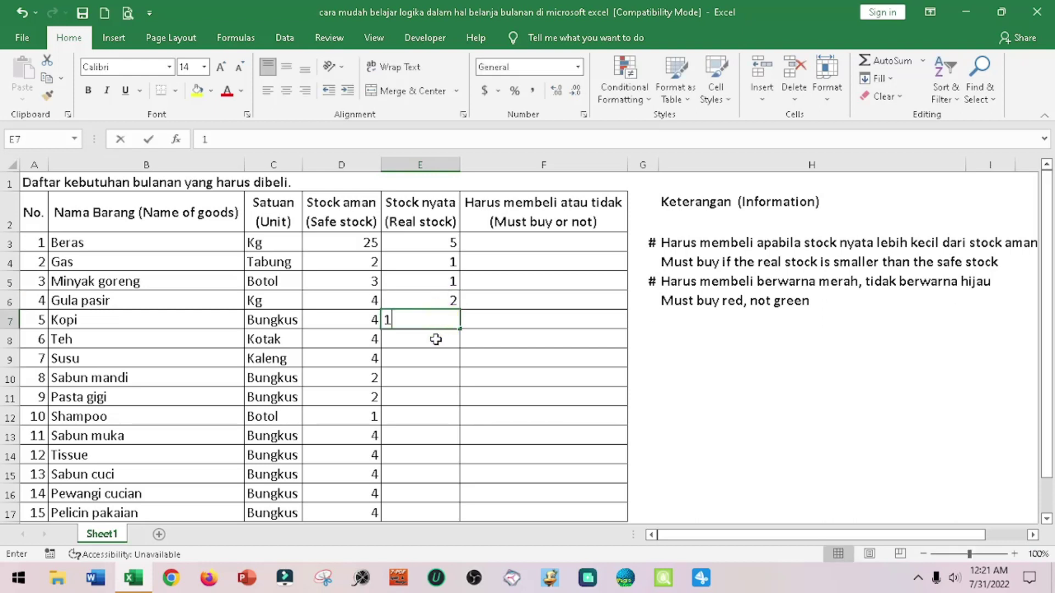
click(431, 335)
click(427, 322)
text(0)
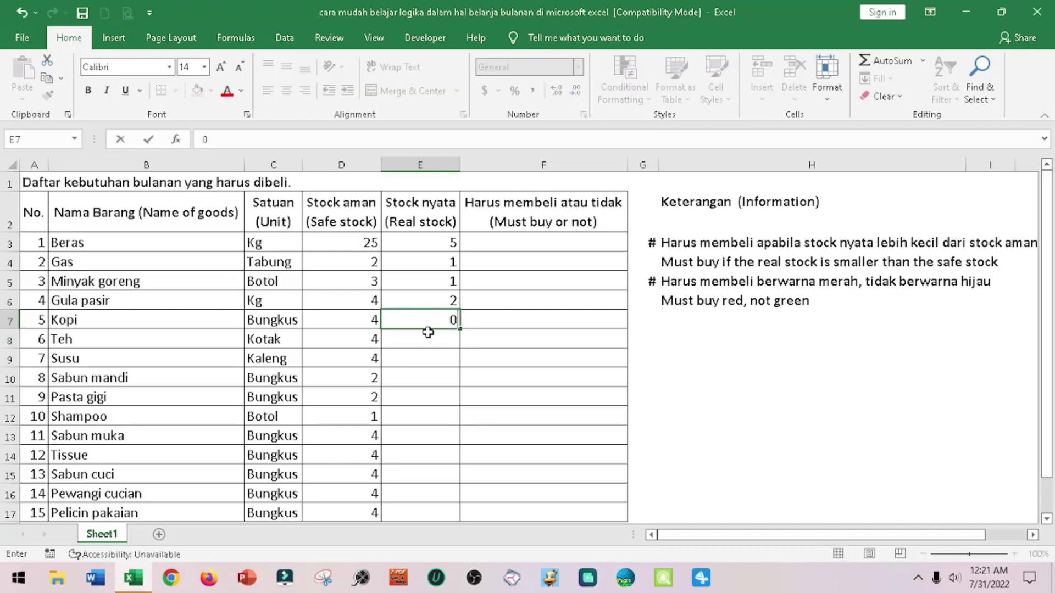
key(Return)
text(2)
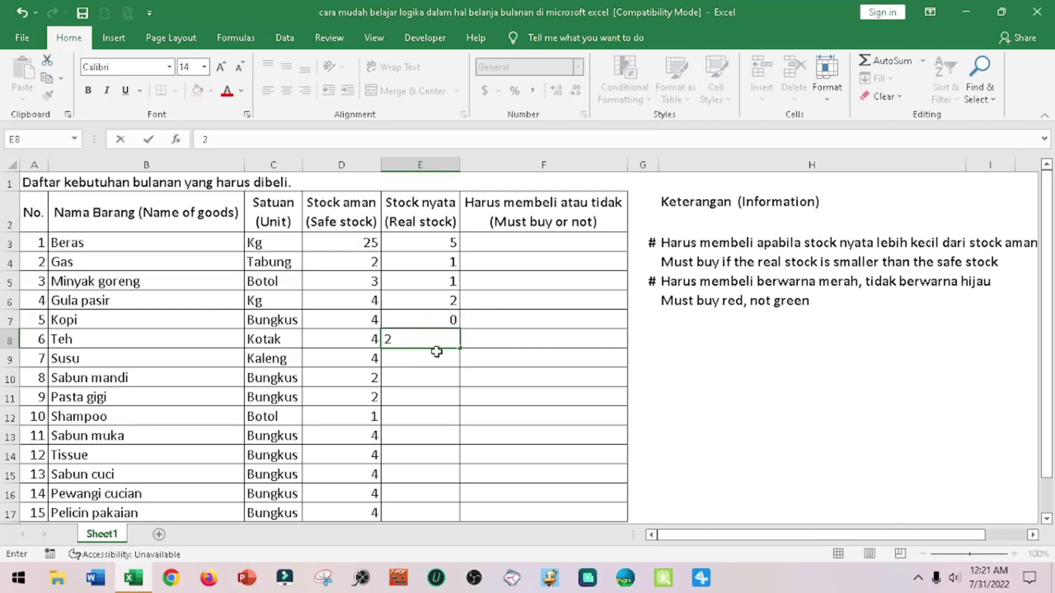
key(Return)
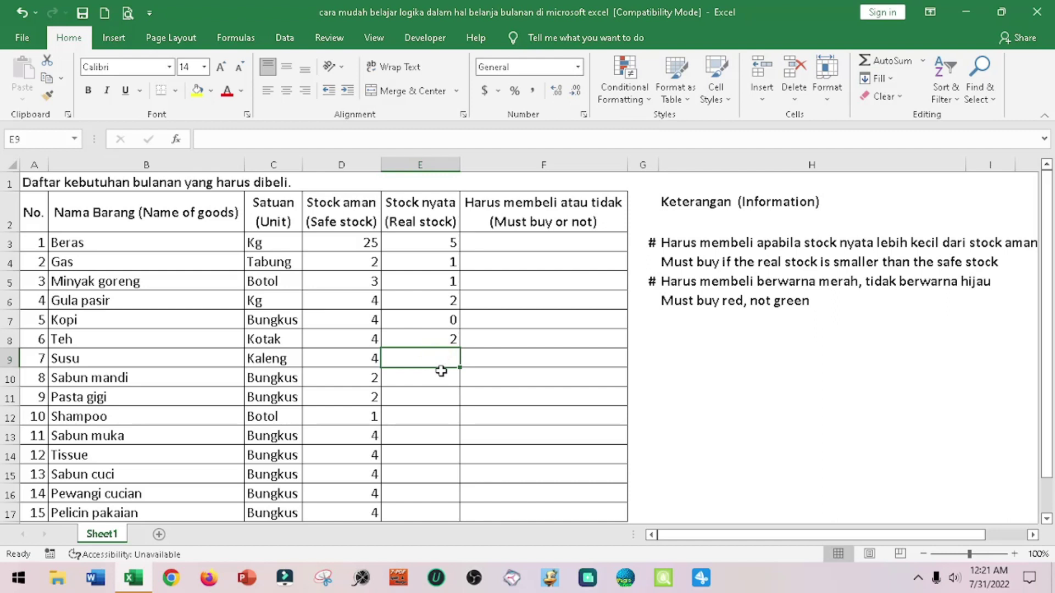
text(0)
key(Return)
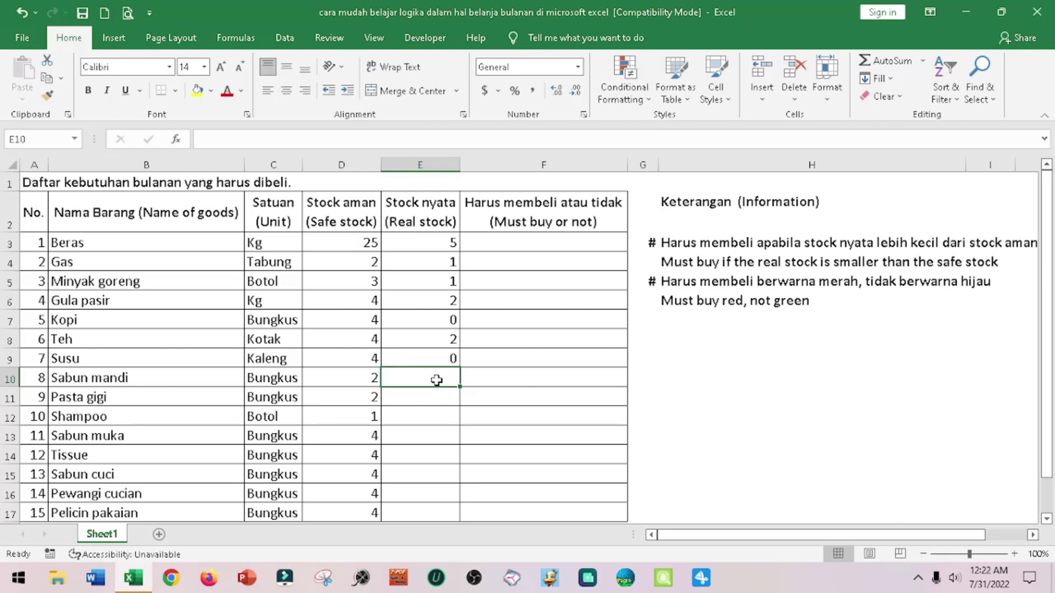
- Enter real stock: Sabun mandi 0, Pasta gigi 1, Shampoo 1, Sabun muka 2, Tissue 4, Sabun cuci 0, Pewangi cucian 0, Pelicin pakaian 2
text(0)
key(Return)
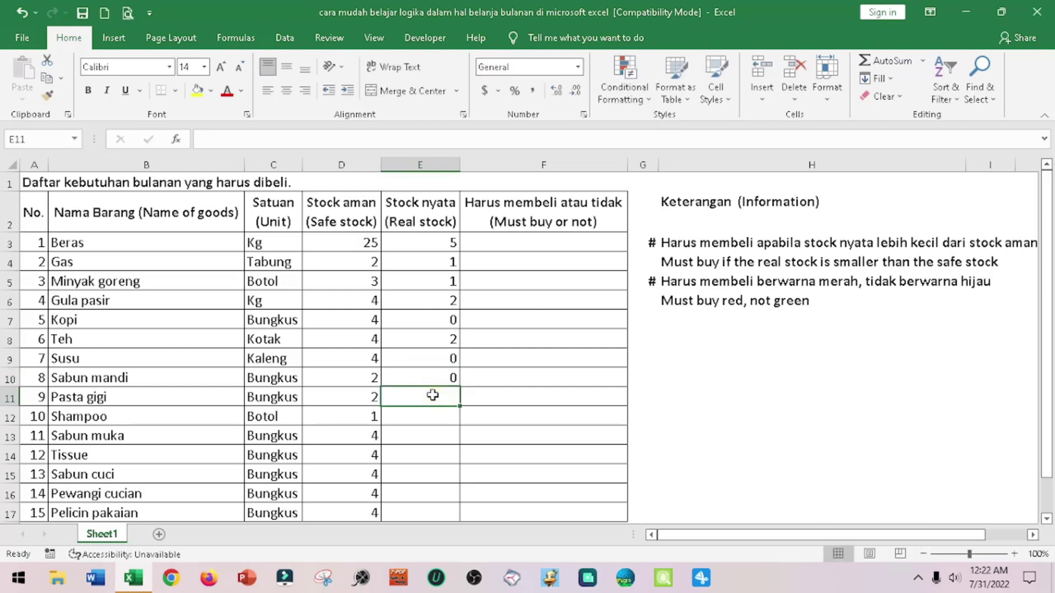
text(1)
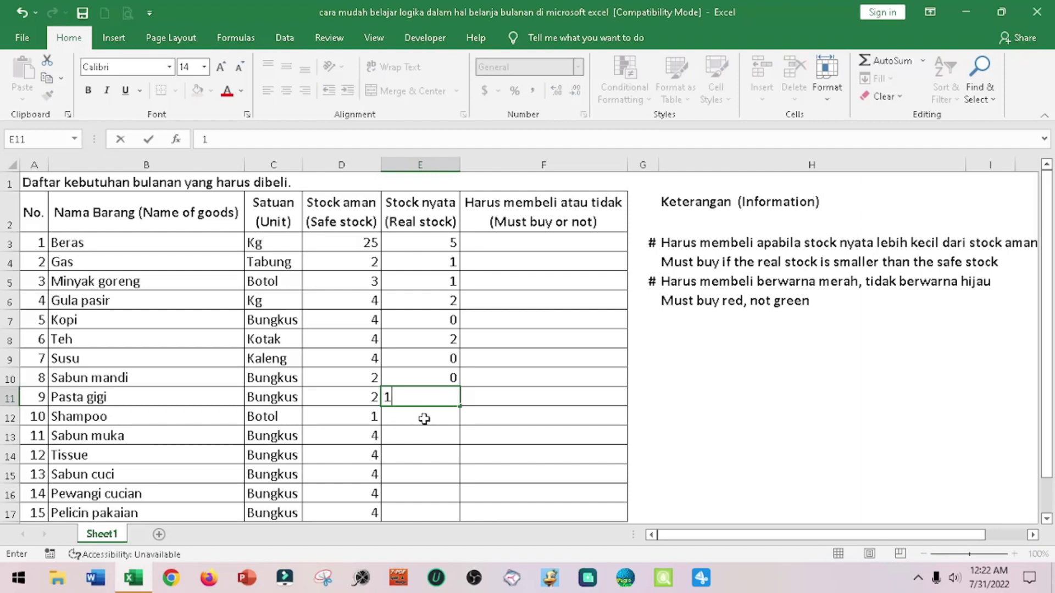
key(Return)
text(1)
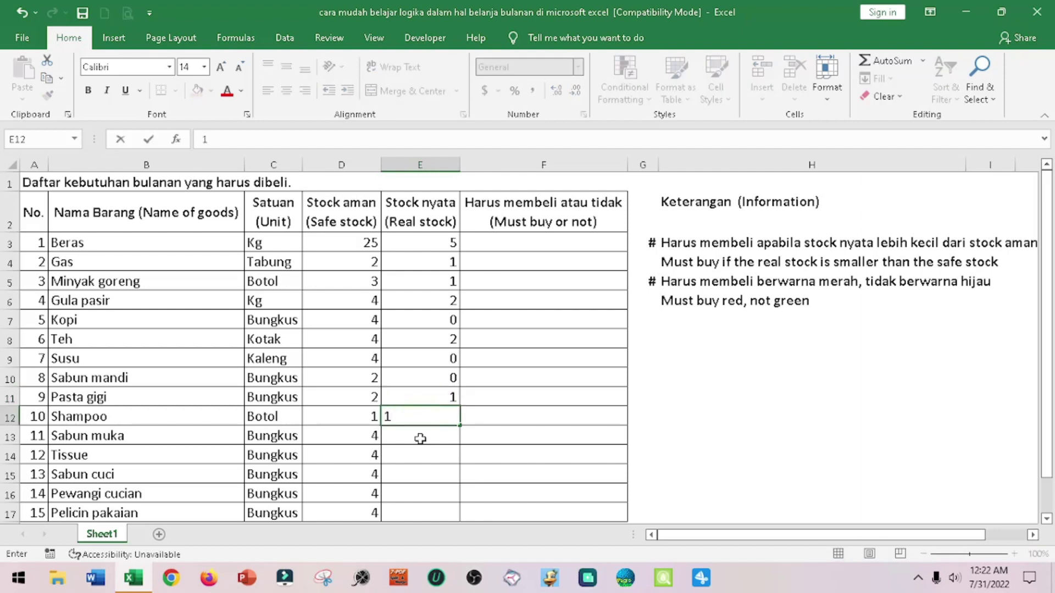
key(Return)
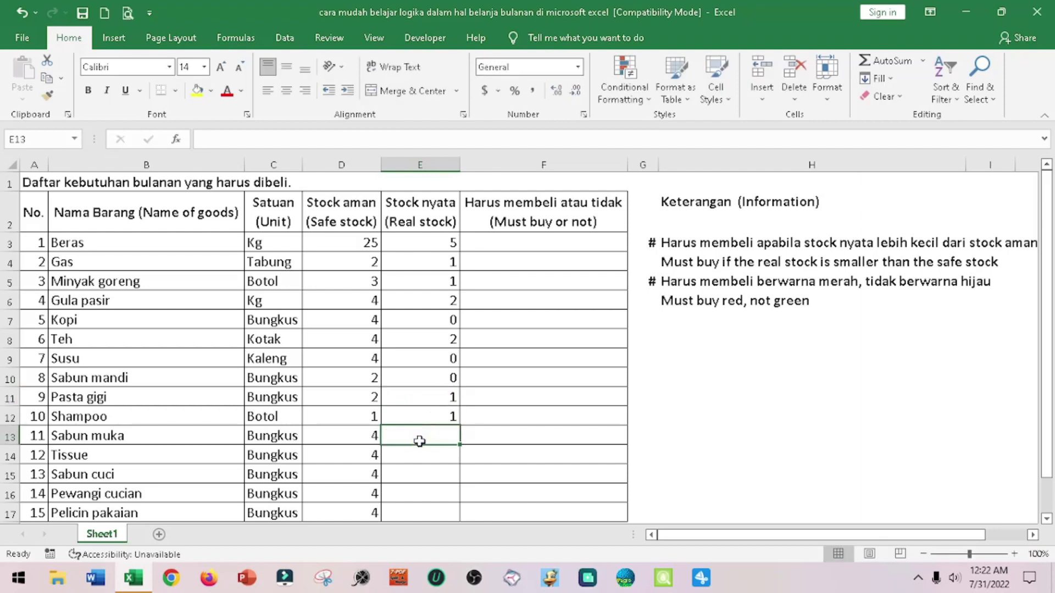
text(2)
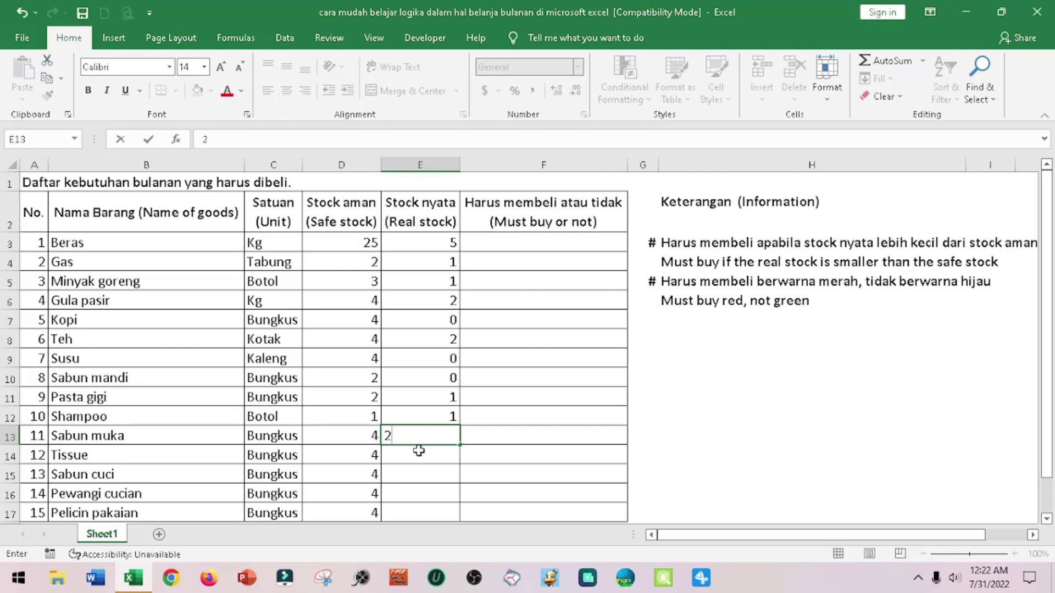
key(Return)
text(4)
key(Return)
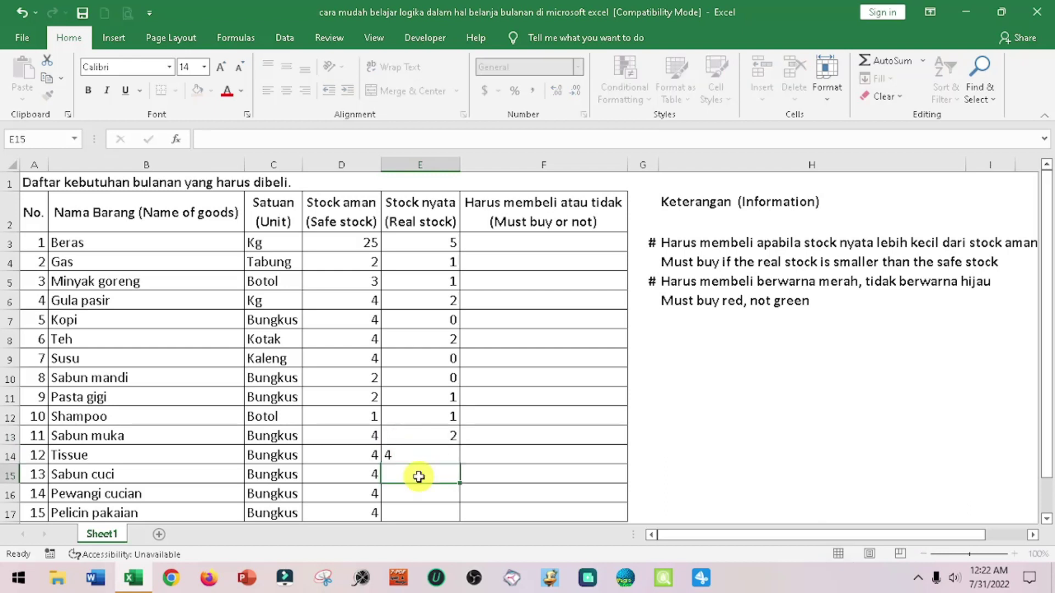
text(0)
key(Return)
text(0)
key(Return)
text(0)
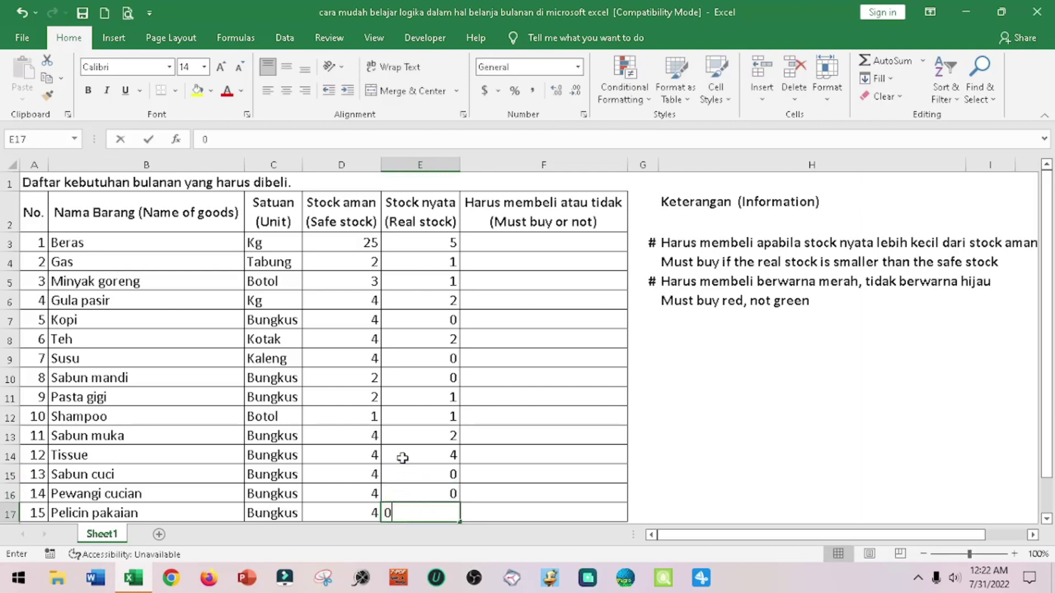
click(401, 456)
click(439, 508)
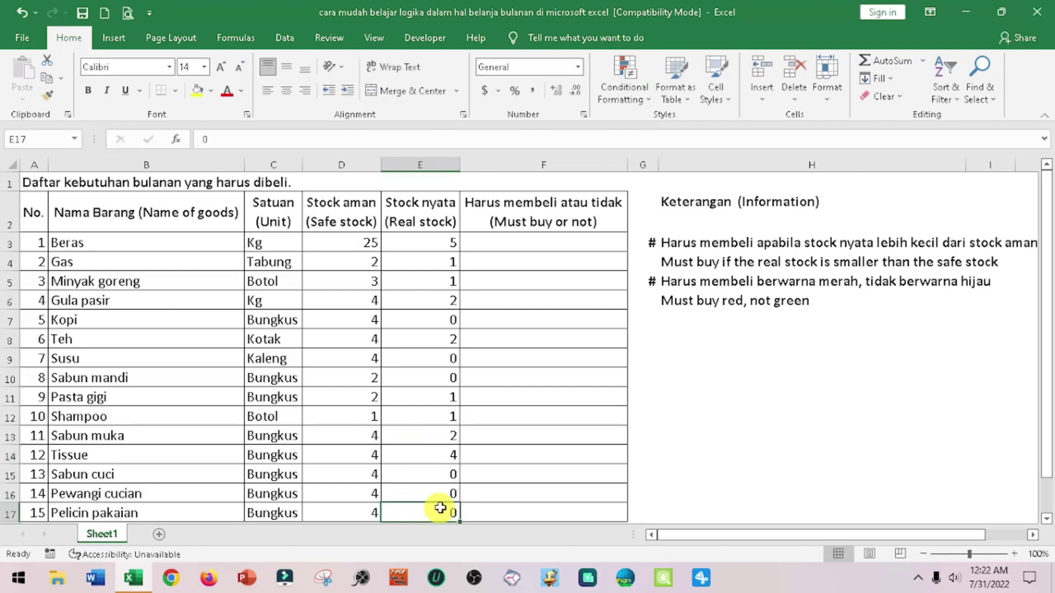
text(2)
click(447, 490)
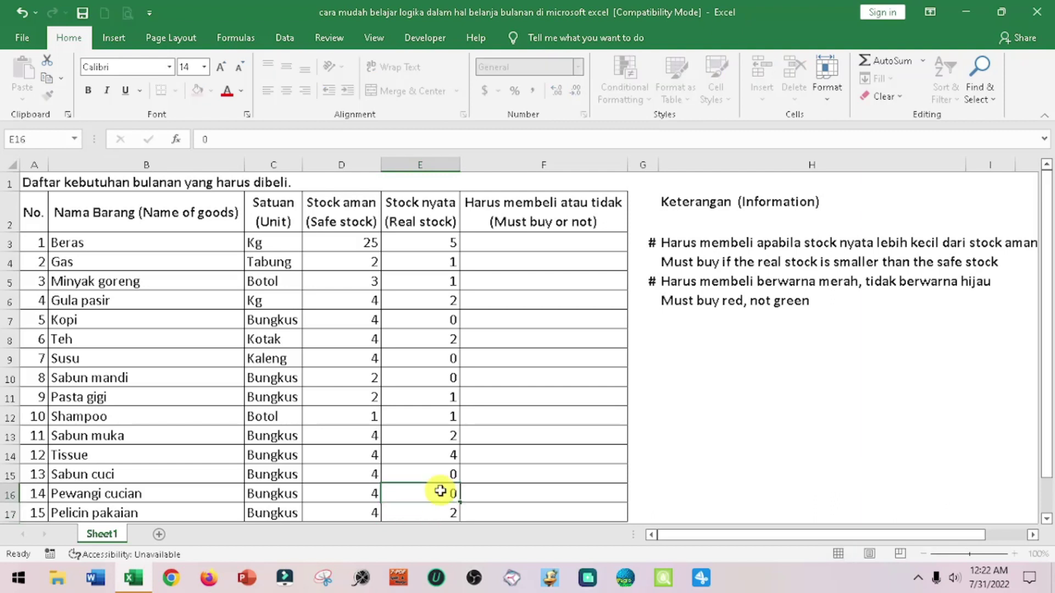
click(427, 242)
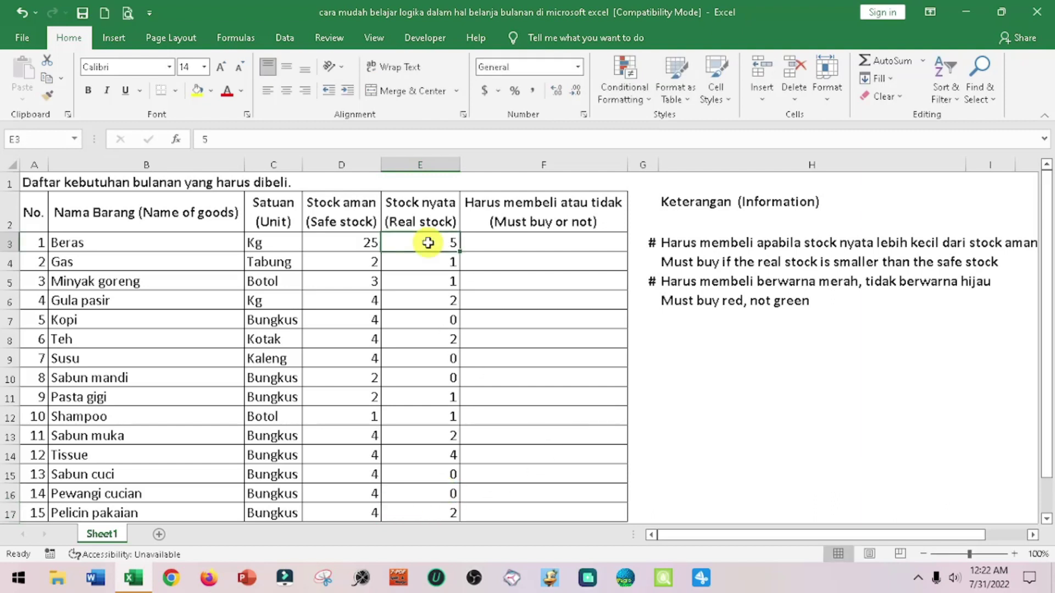
click(474, 215)
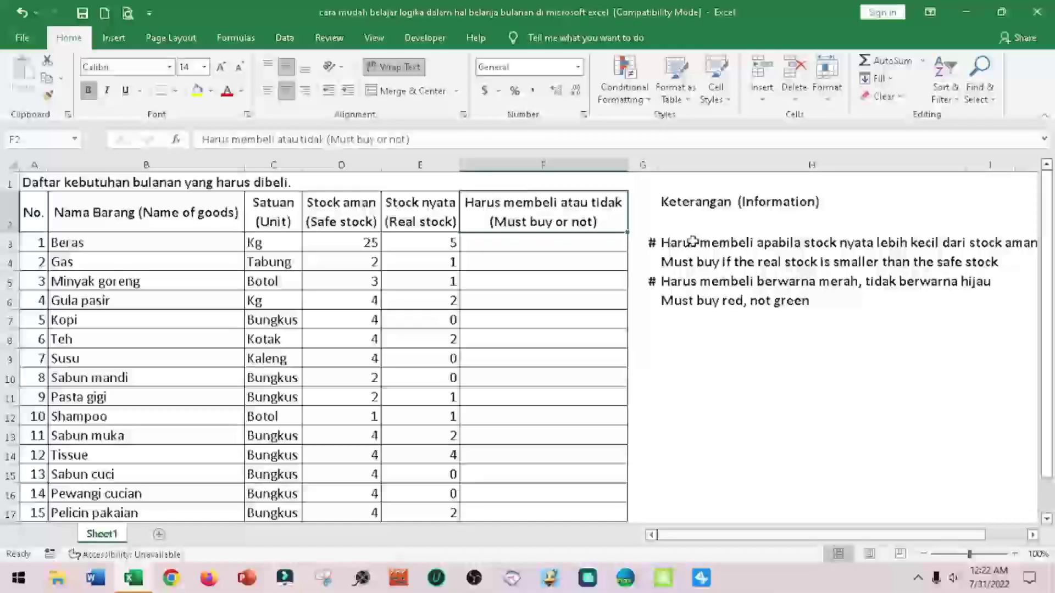
click(683, 243)
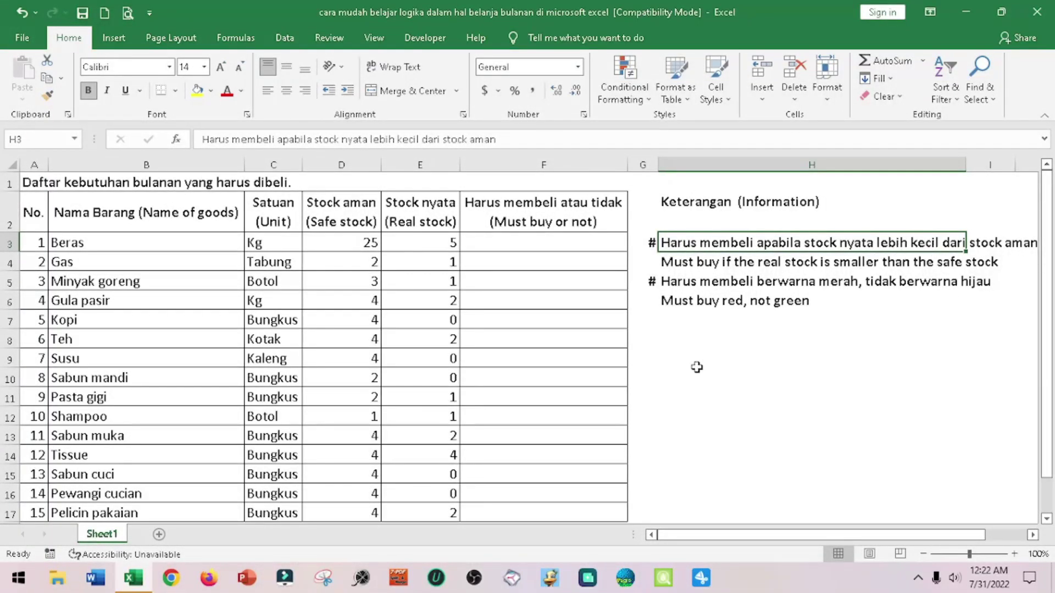
click(671, 267)
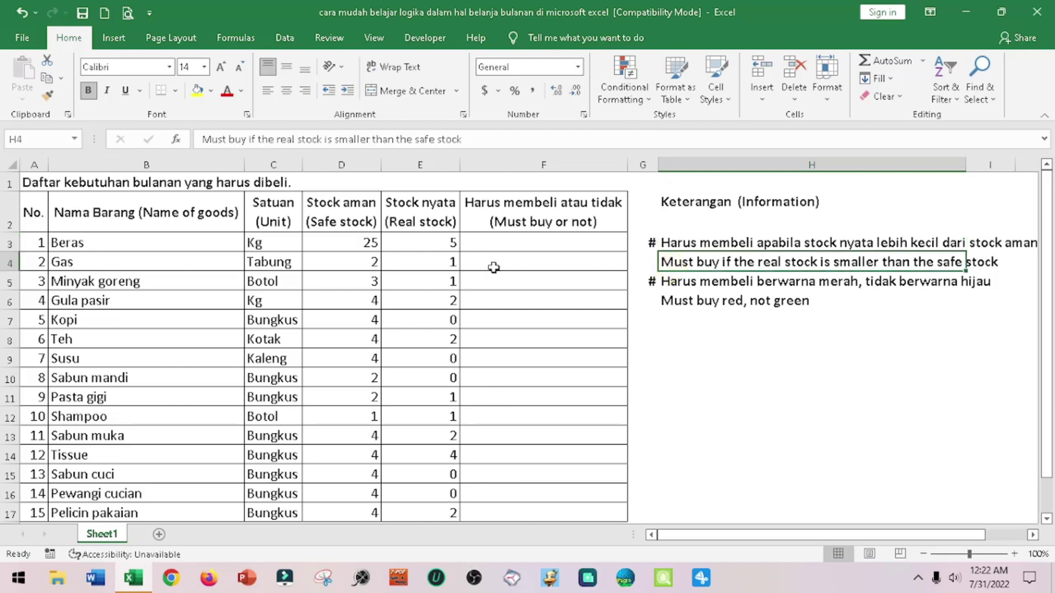
click(507, 241)
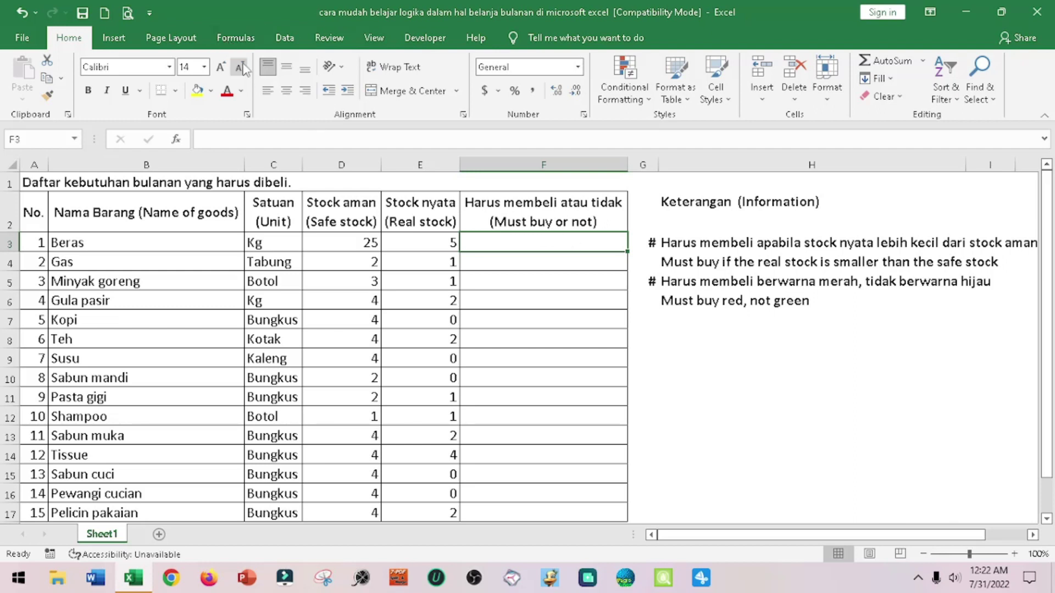
- Insert IF from the Formulas Logical list into Beras's must-buy cell, moving its arguments dialog right
click(245, 34)
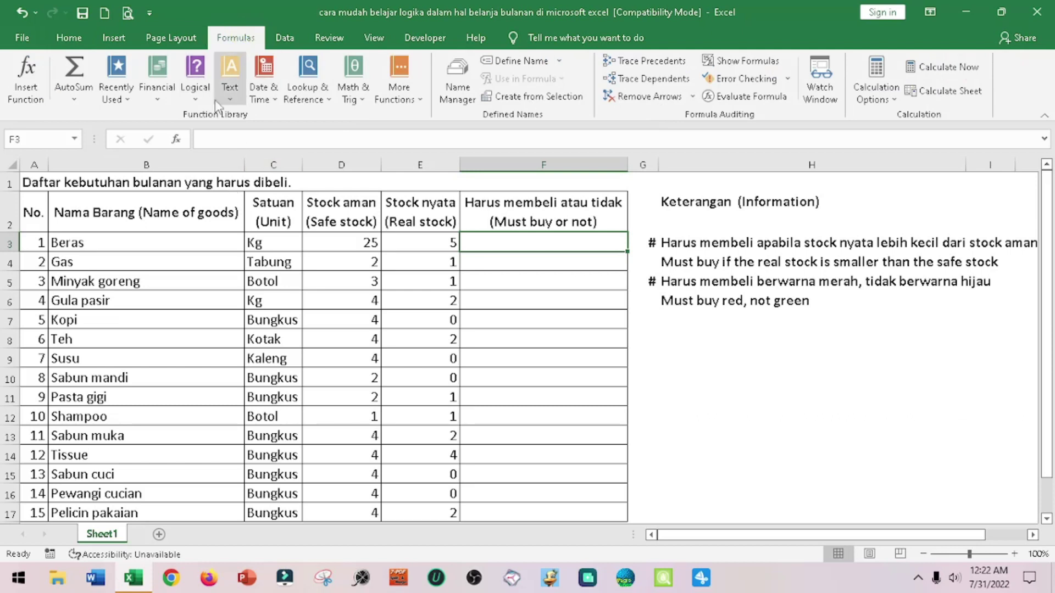
click(199, 104)
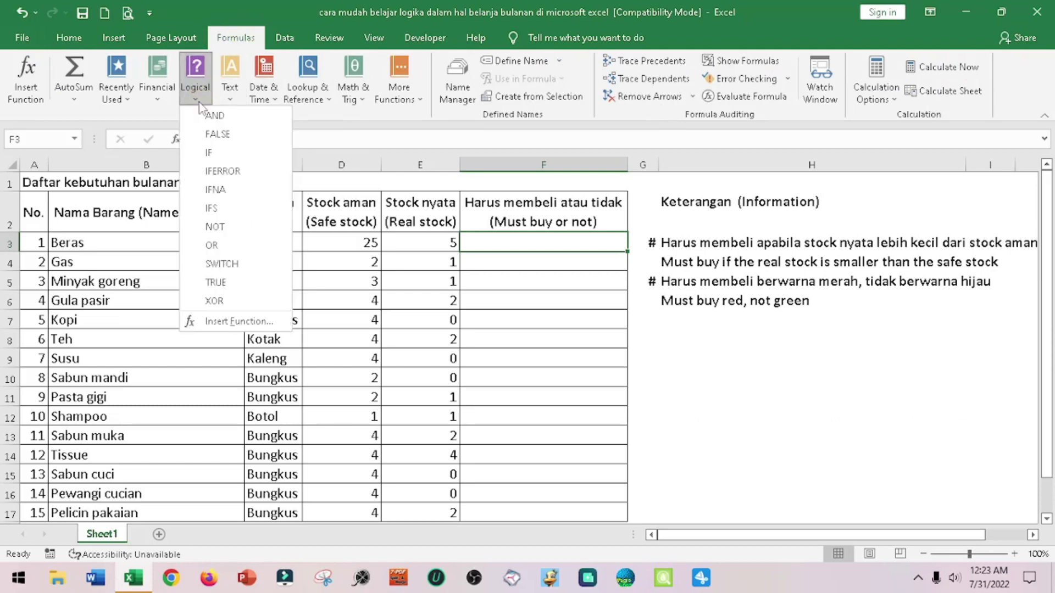
mouse_move(209, 153)
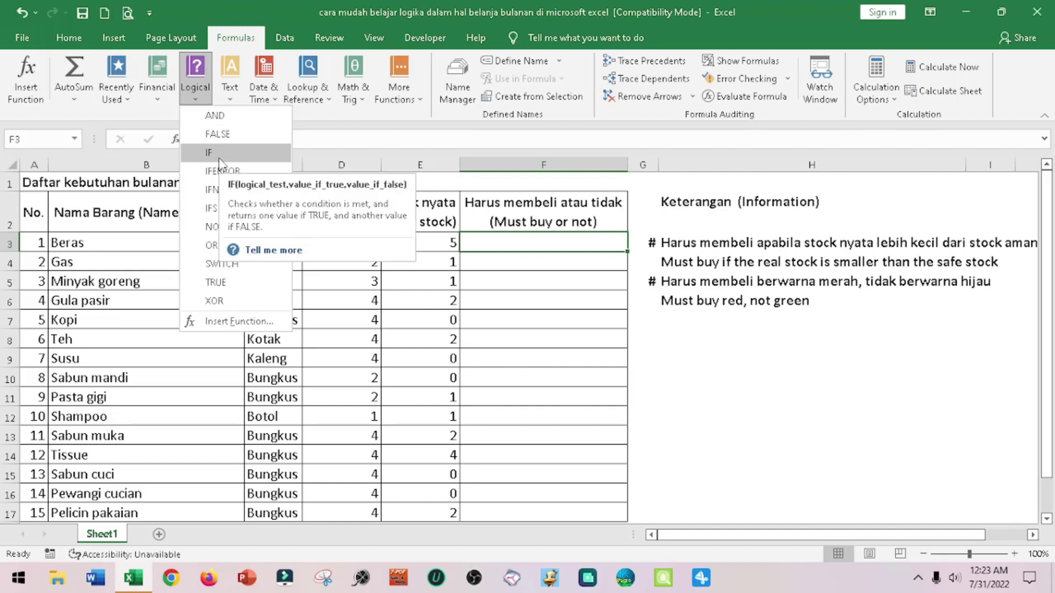
click(218, 157)
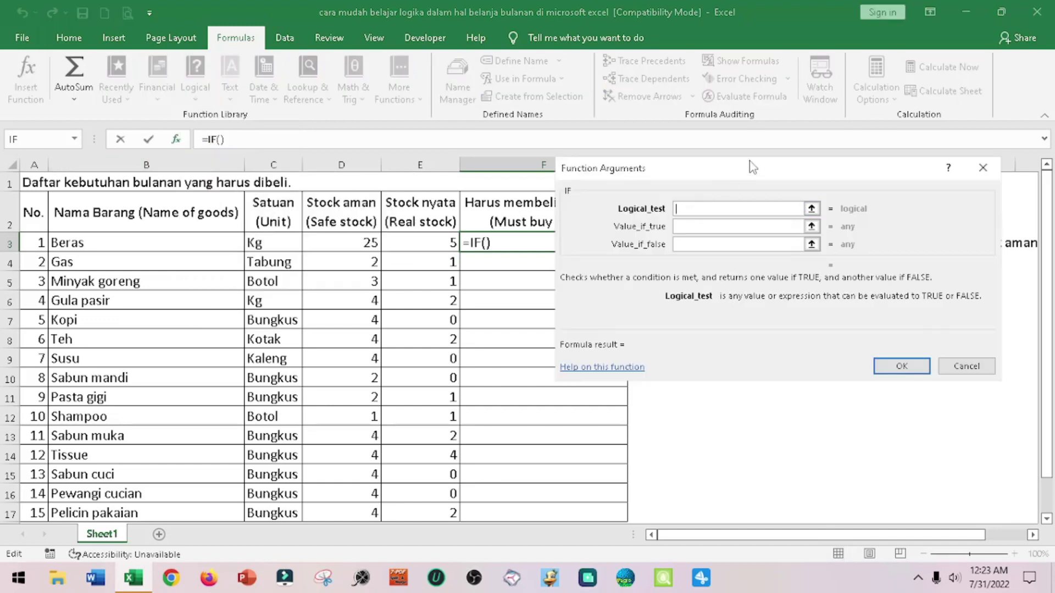
drag(753, 166, 816, 217)
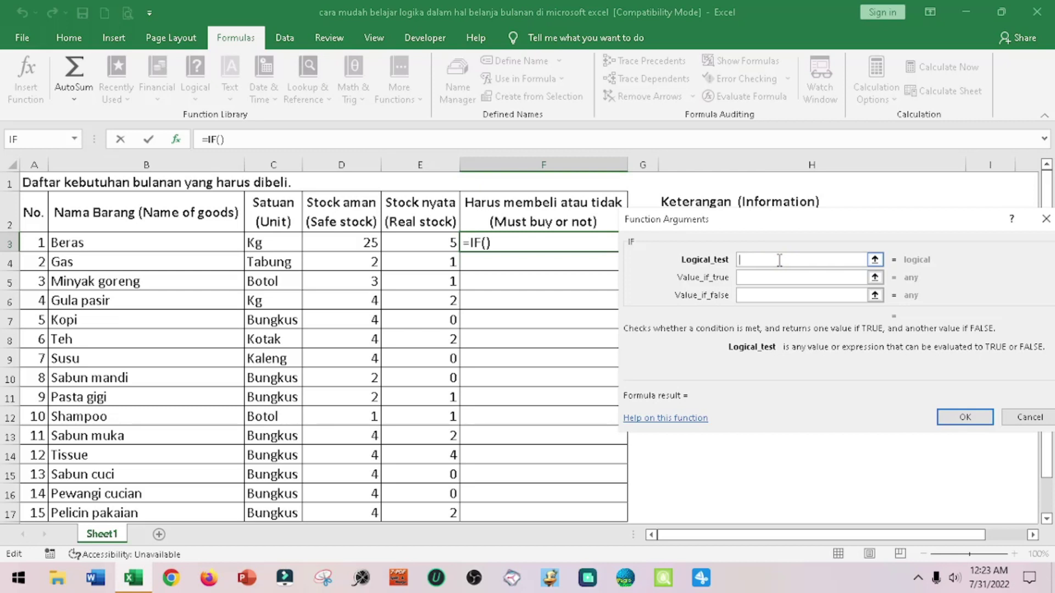
- Set the IF logical test to E3<D3, comparing real stock against safe stock
click(433, 242)
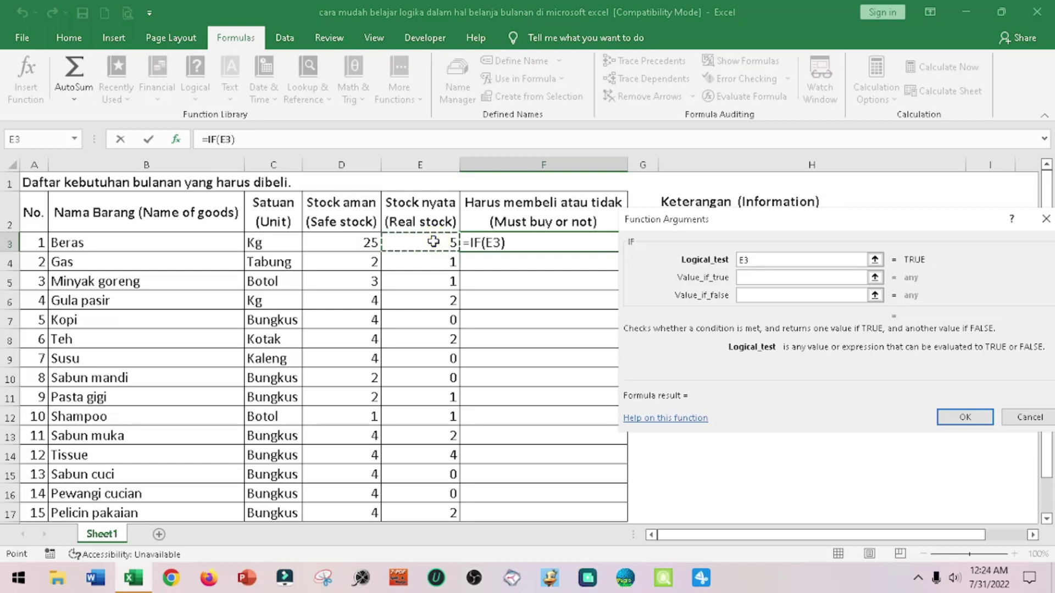
text(<)
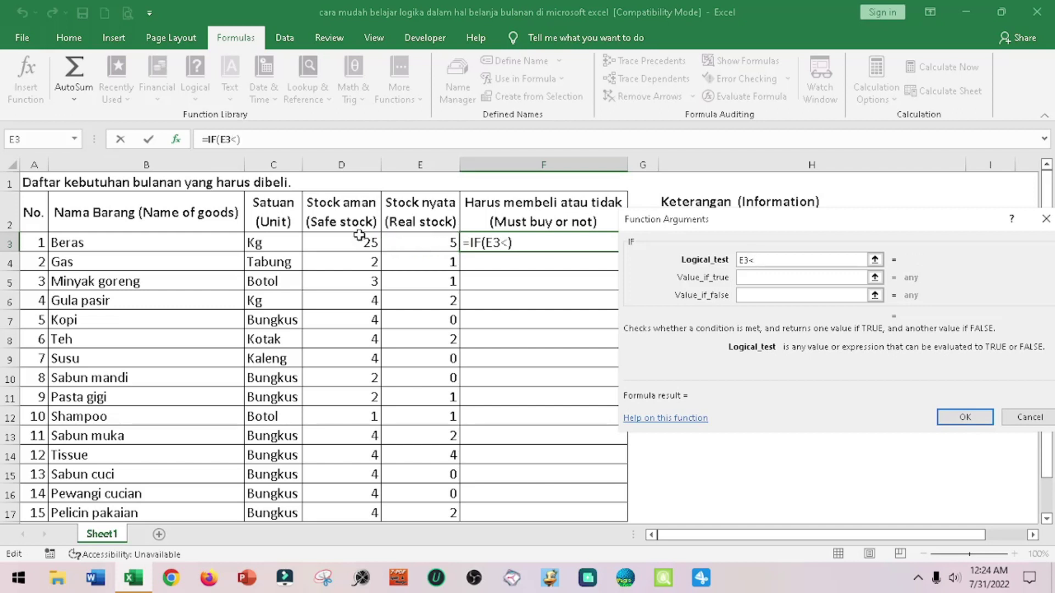
click(358, 236)
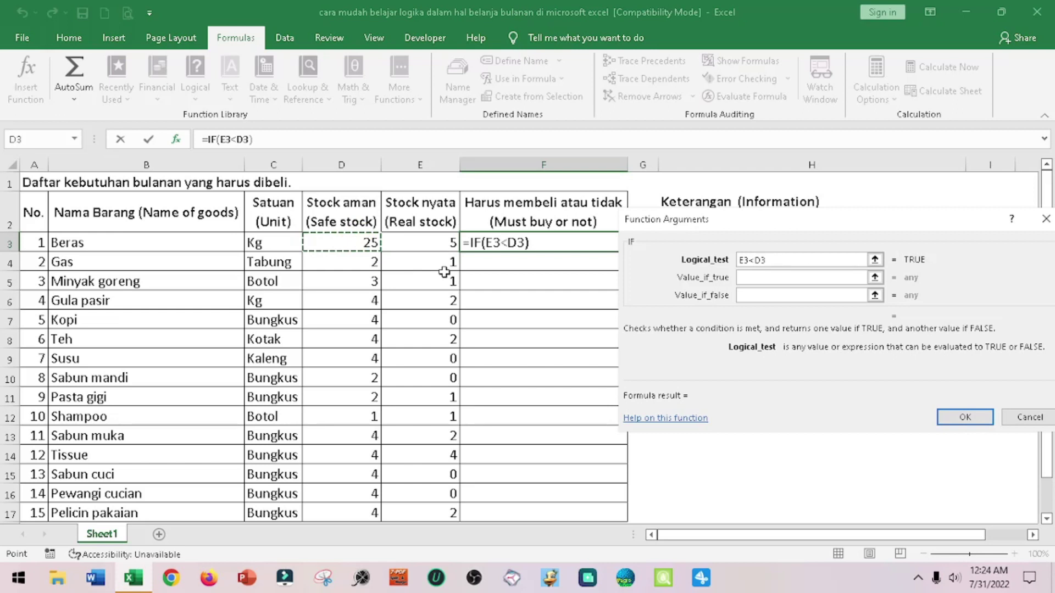
- Enter "Harus membeli" as the true value and "Tidak" as the false value
click(808, 278)
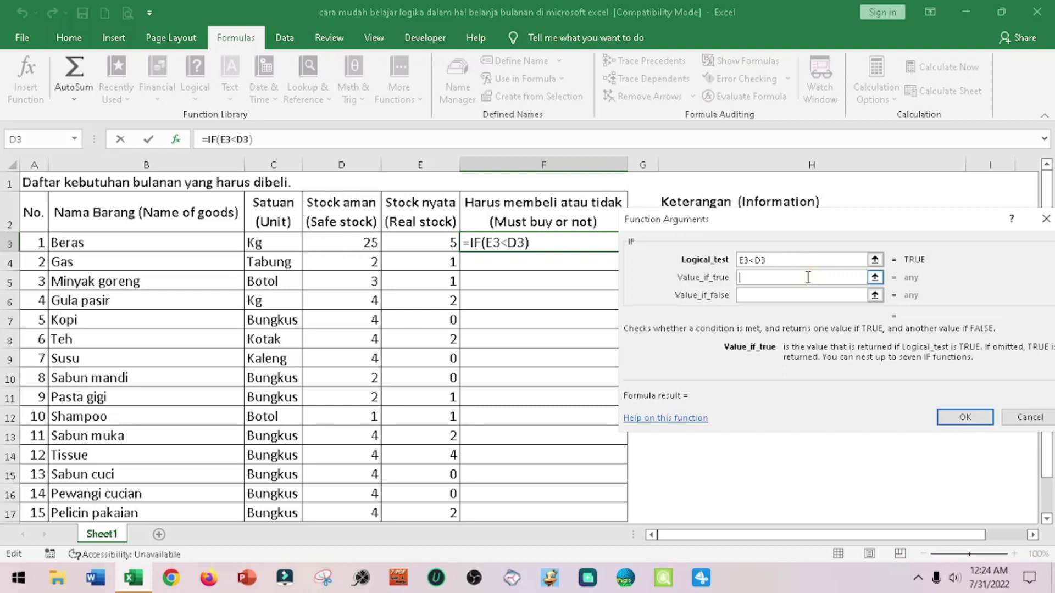
text("Harus mme)
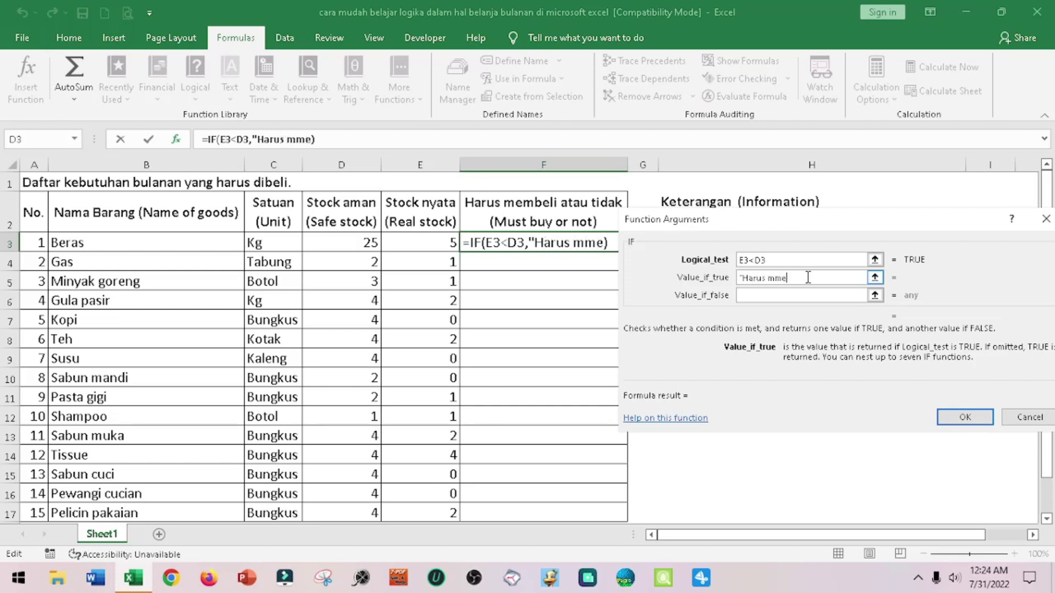
key(BackSpace)
key(BackSpace)
text(m)
key(BackSpace)
text(embe)
text(li)
key(Tab)
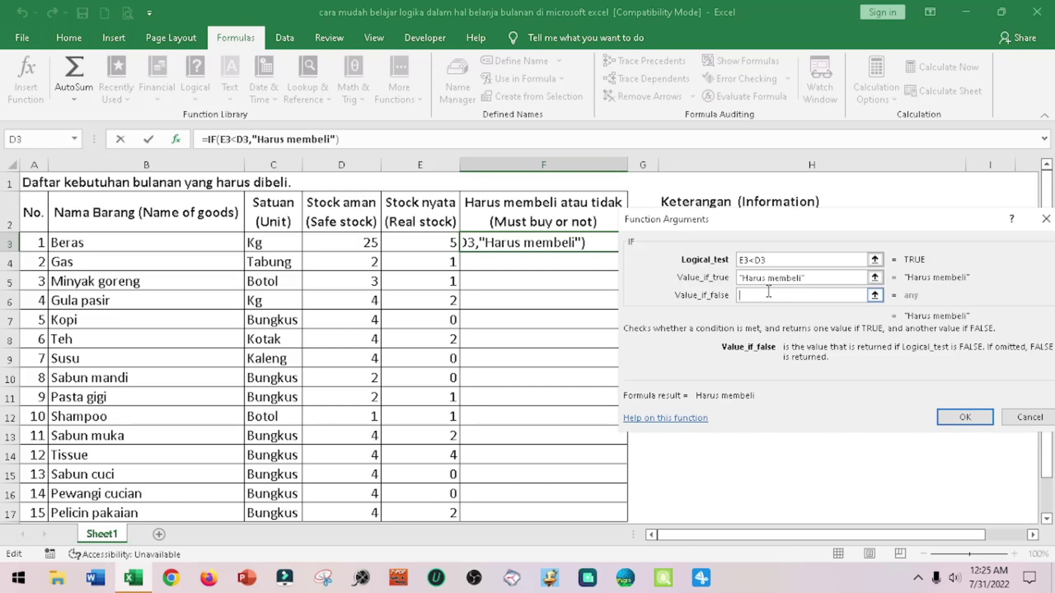
text("Tidak)
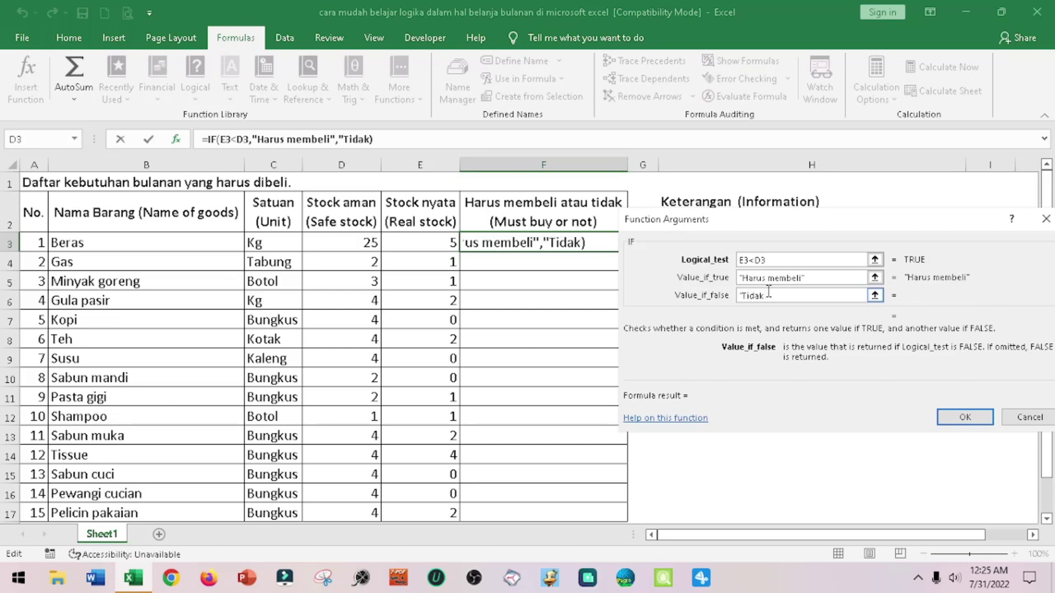
text(")
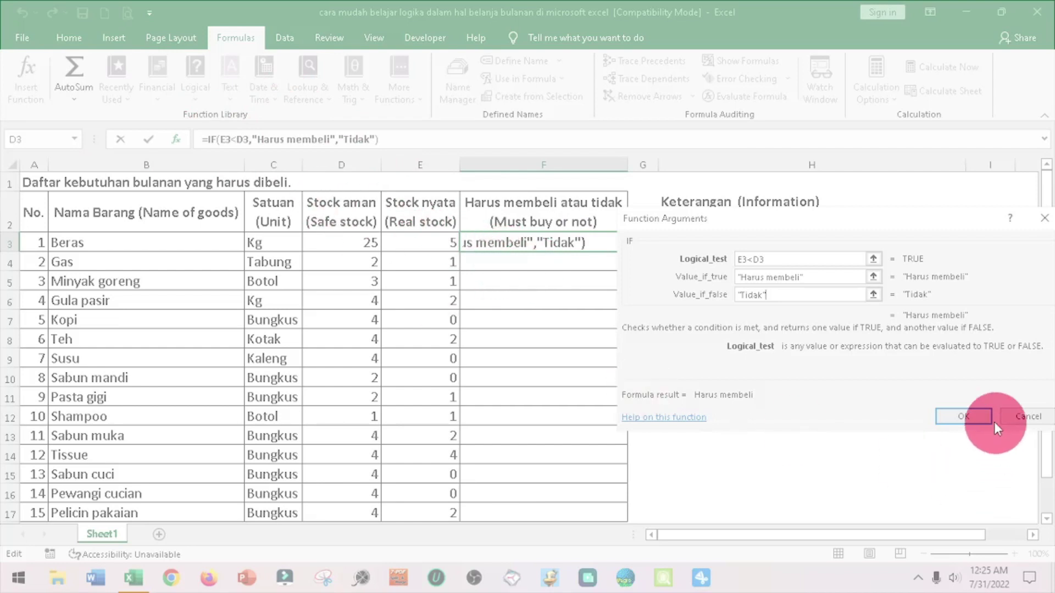
- Confirm the IF formula in F3 and fill it down through F17
click(980, 418)
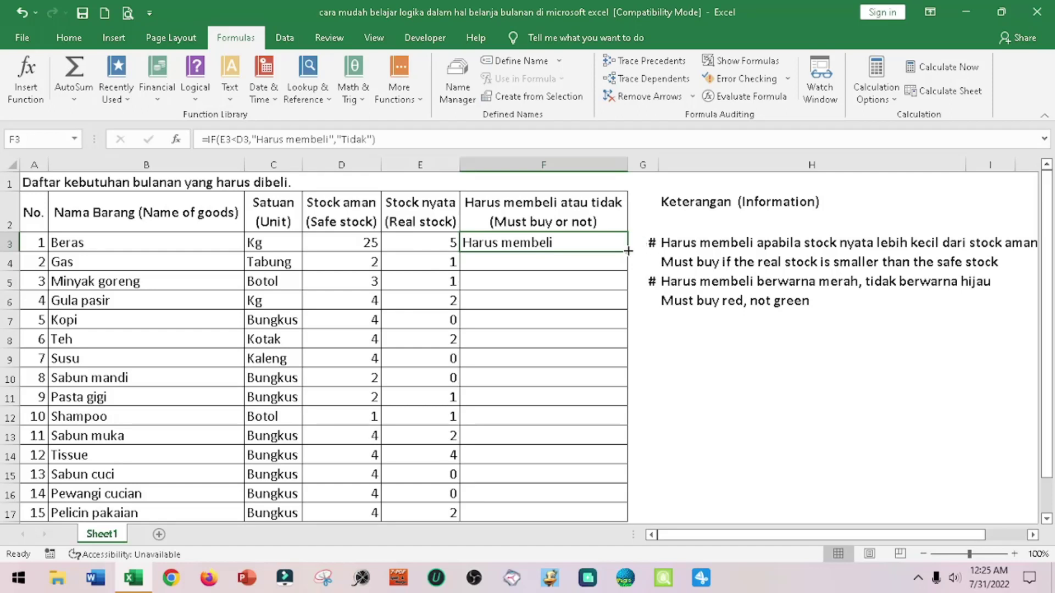
drag(628, 251, 628, 514)
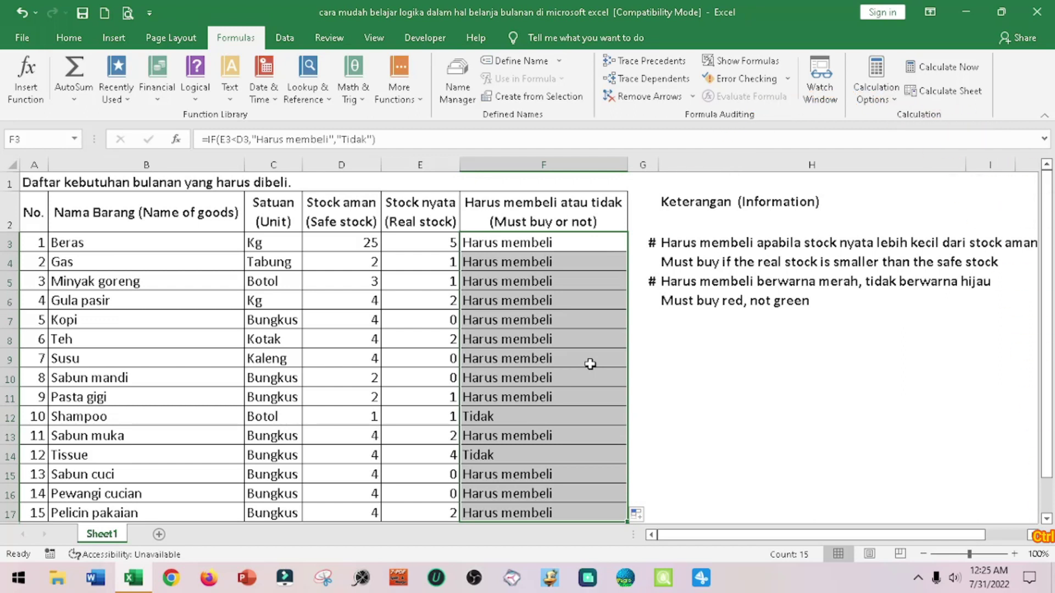
key(ctrl+z)
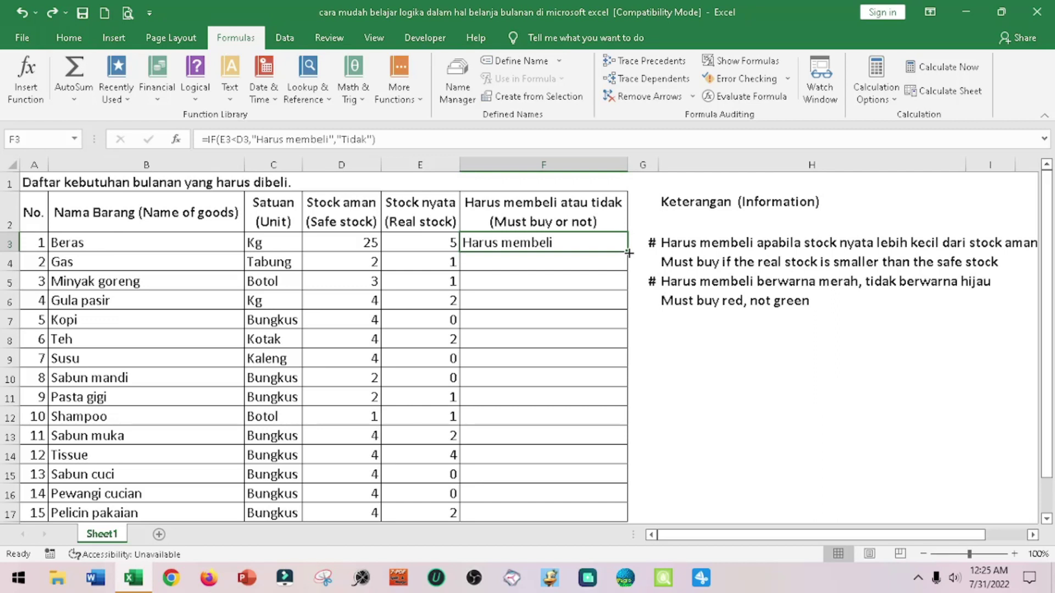
double_click(629, 253)
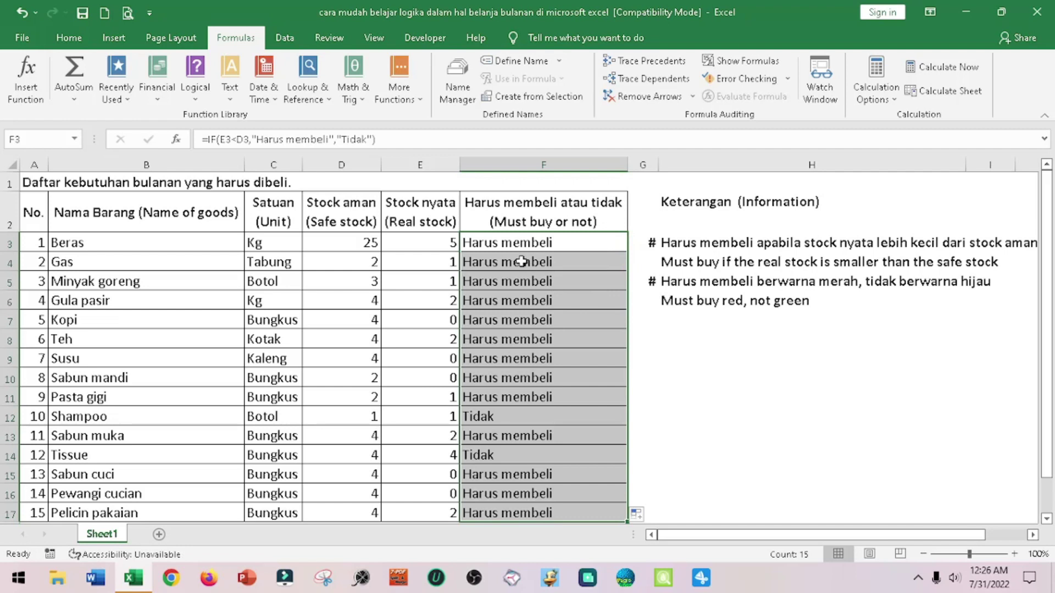
click(547, 239)
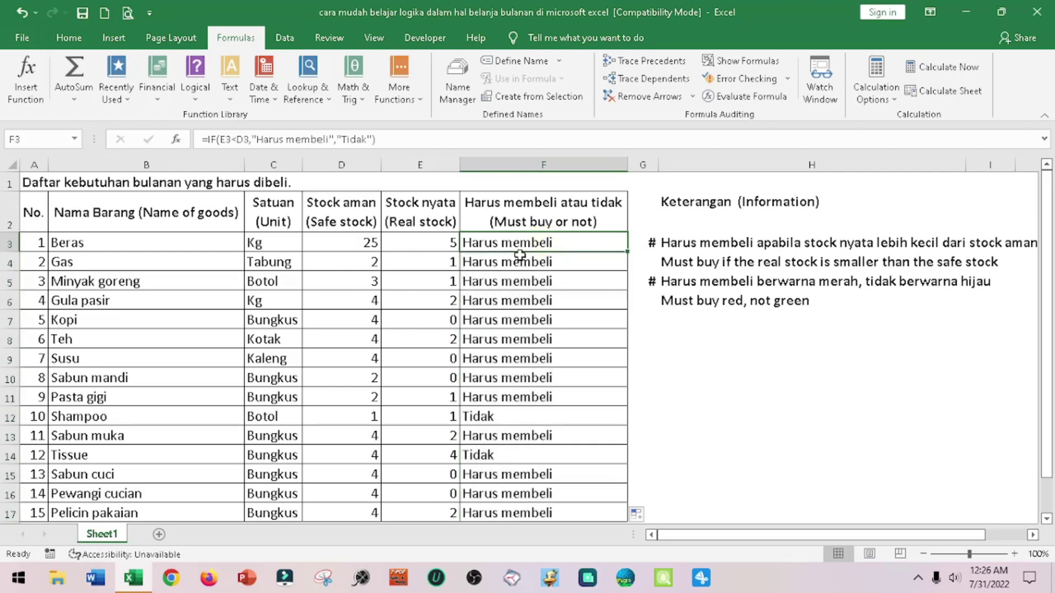
click(430, 243)
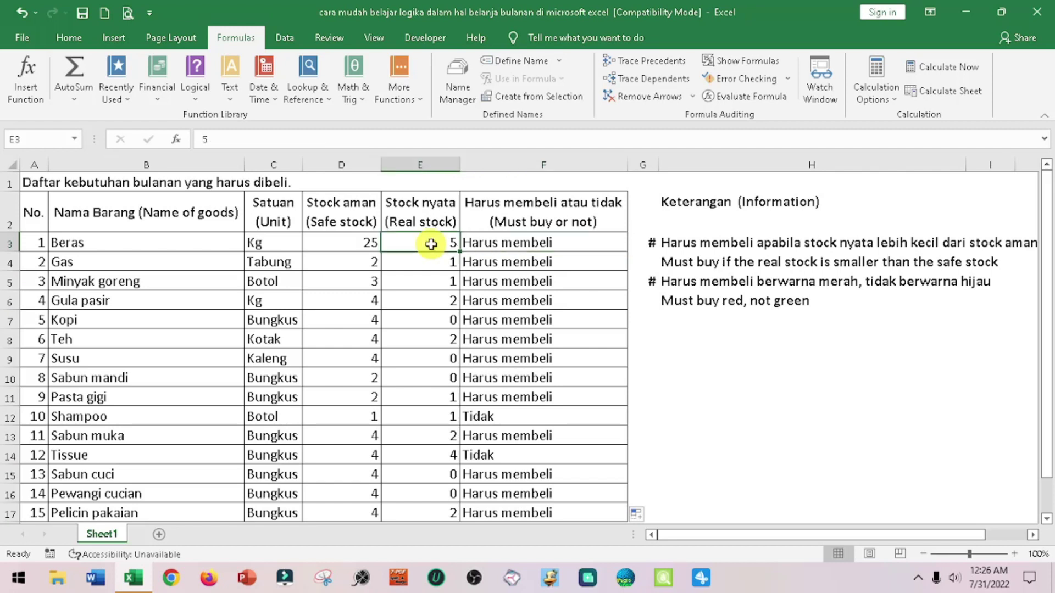
click(340, 242)
click(789, 268)
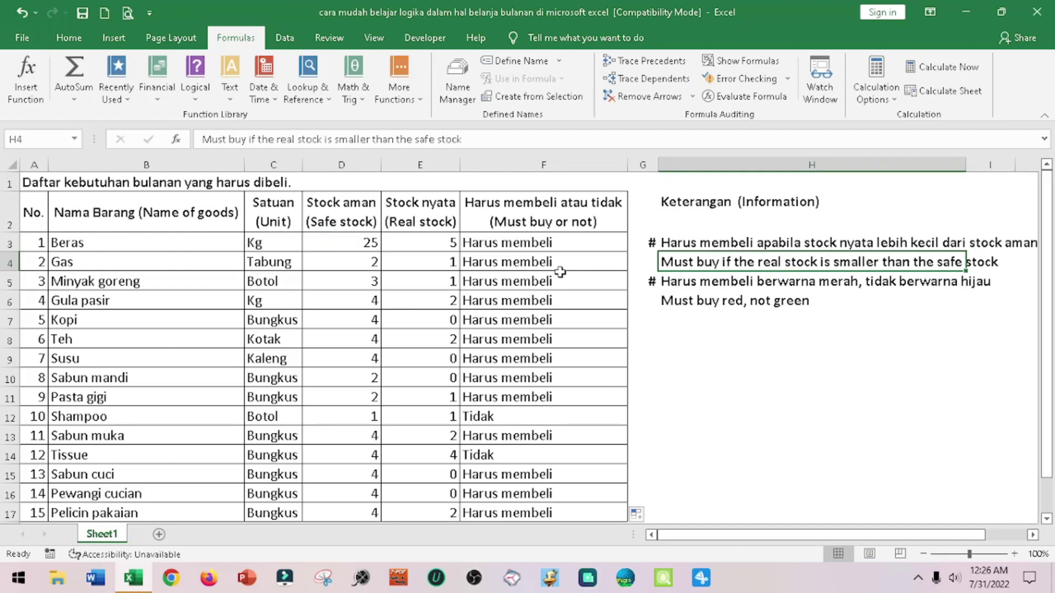
click(502, 243)
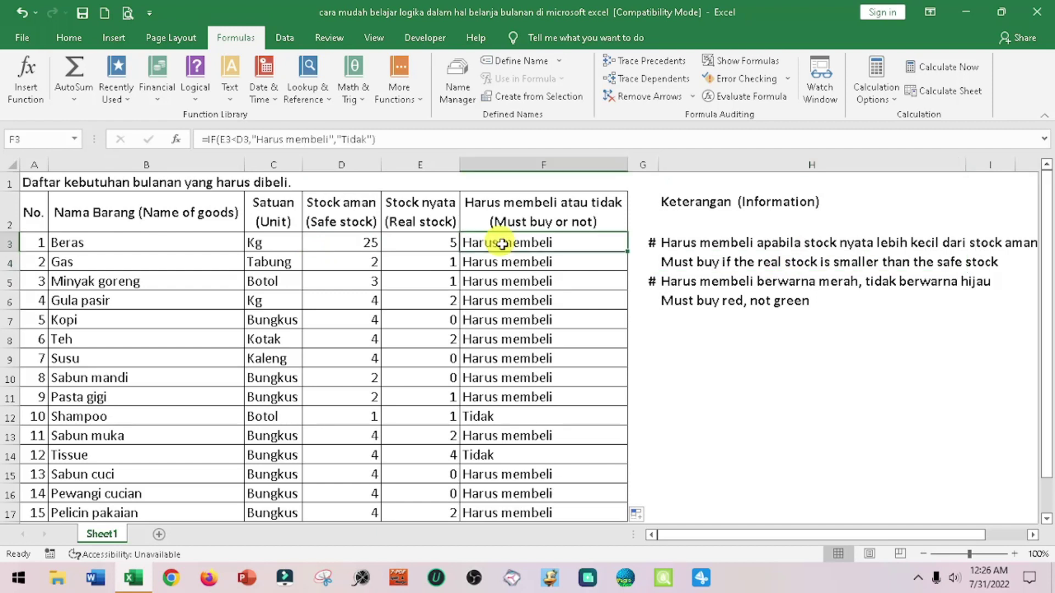
click(428, 256)
click(420, 283)
click(430, 316)
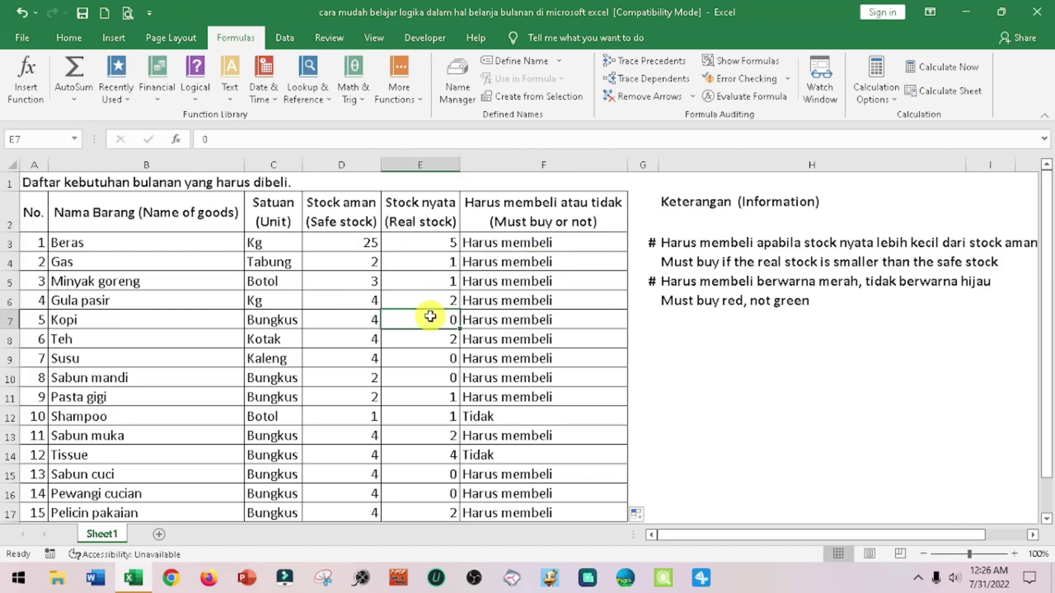
click(449, 415)
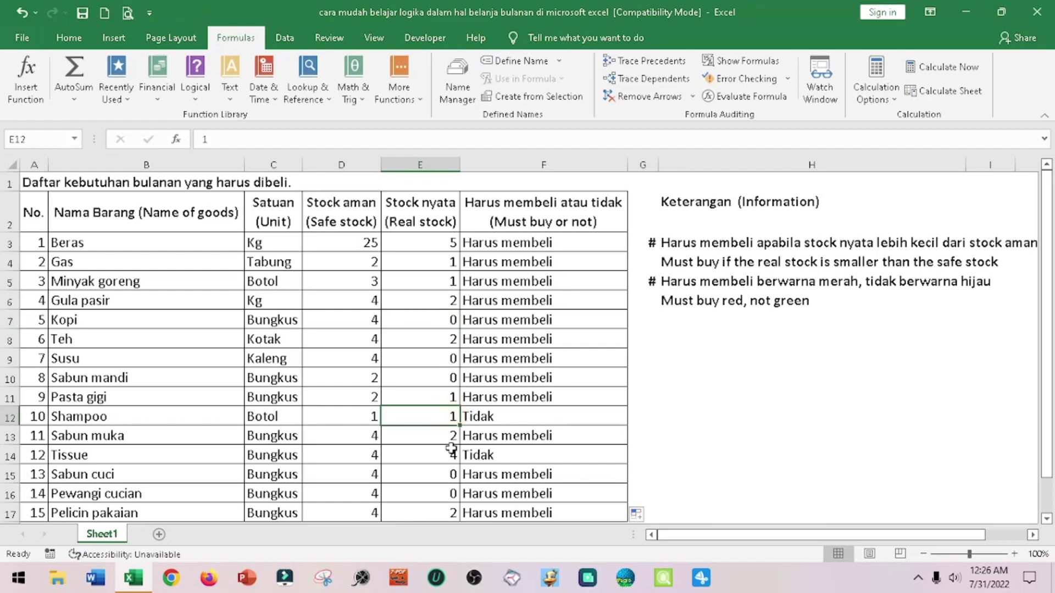
click(488, 456)
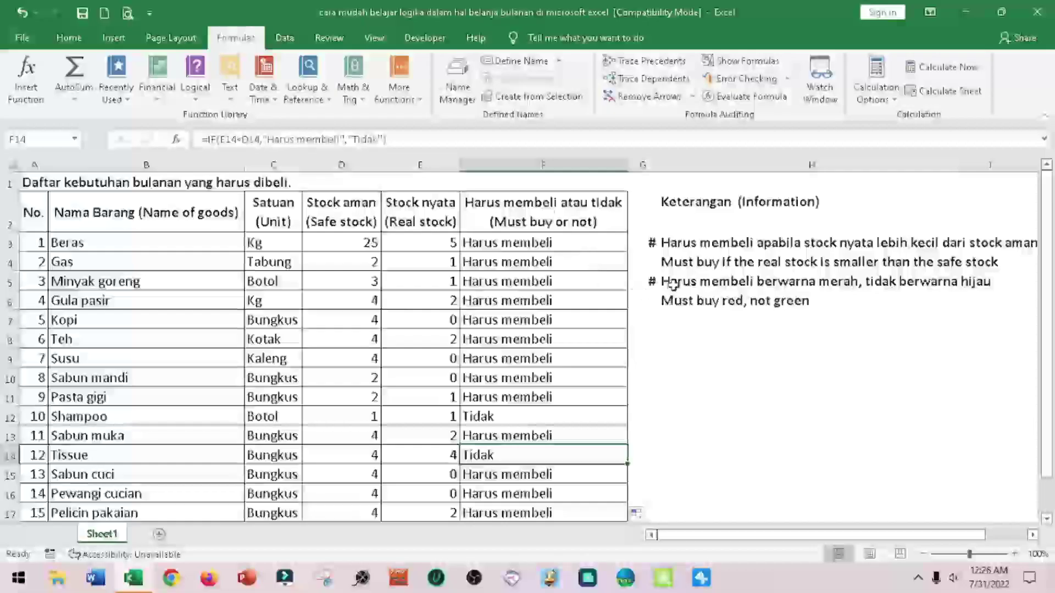
click(668, 281)
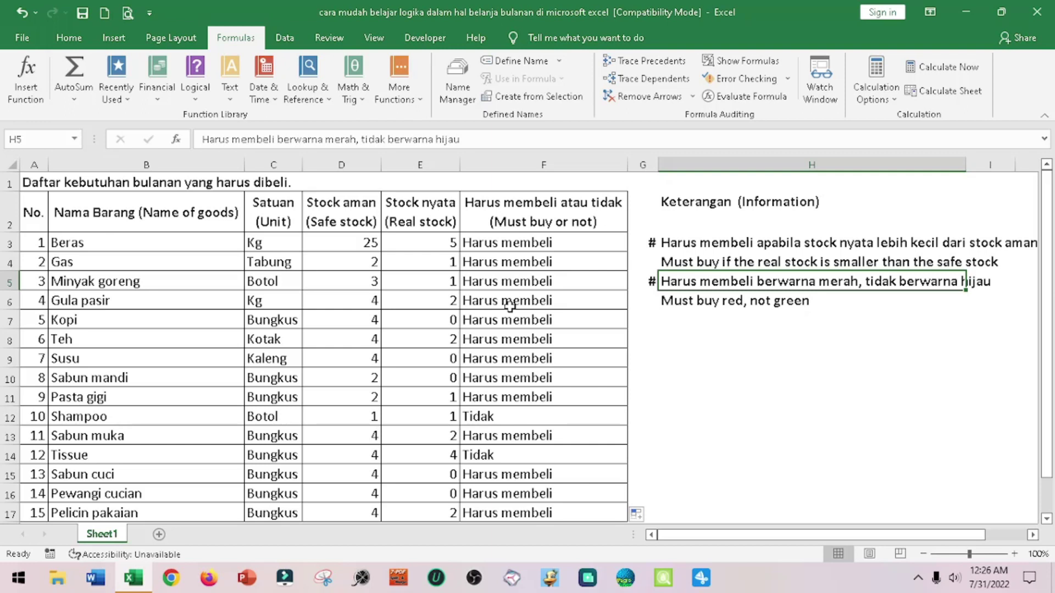
click(562, 243)
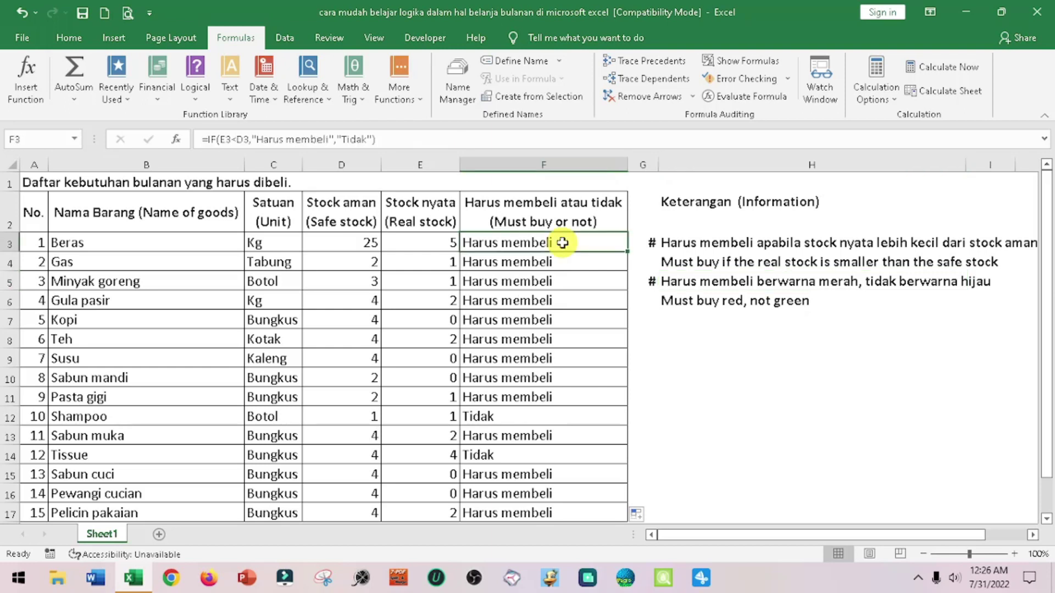
click(69, 37)
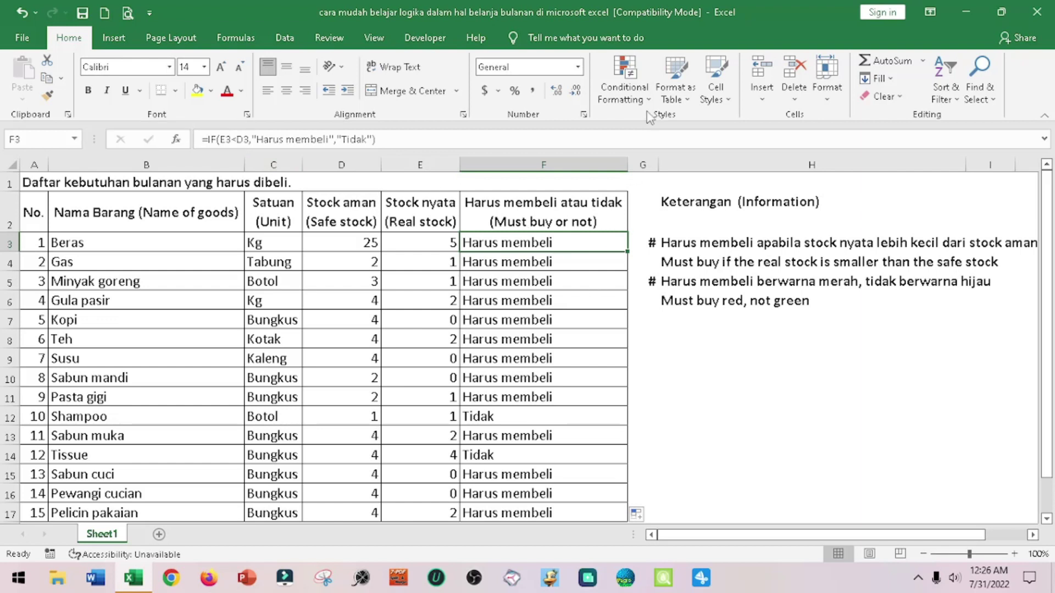
- Select F3:F17 and start a new Conditional Formatting rule
mouse_move(520, 245)
mouse_down()
mouse_move(503, 449)
mouse_move(513, 513)
mouse_up()
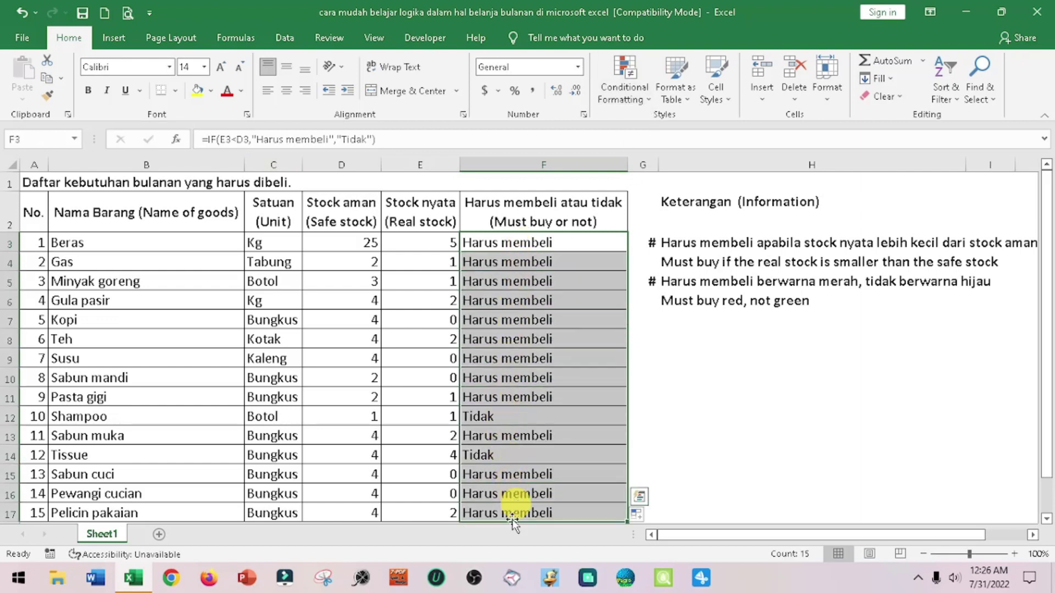
click(648, 104)
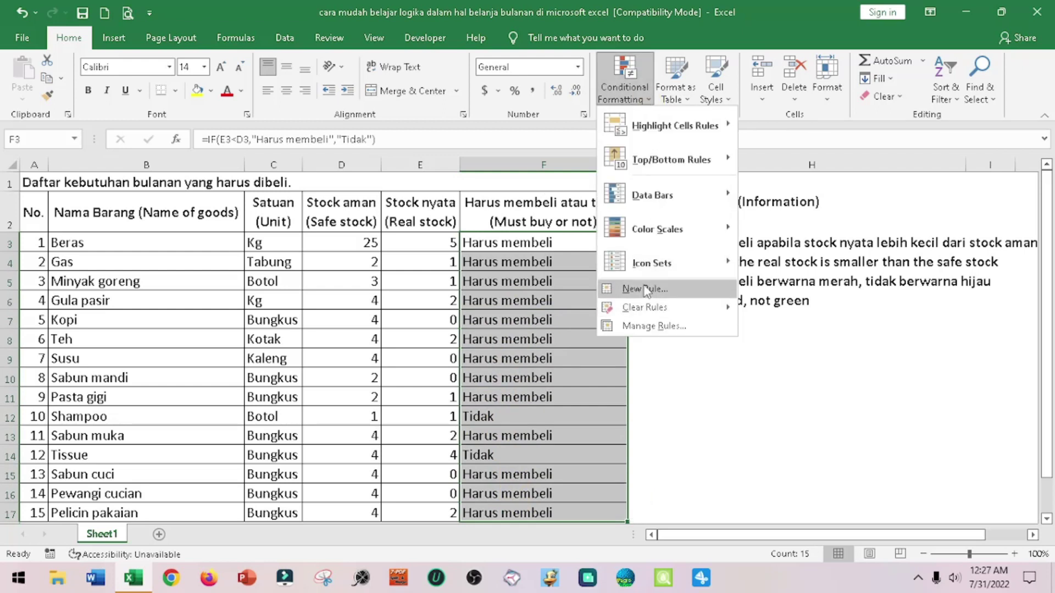
click(645, 290)
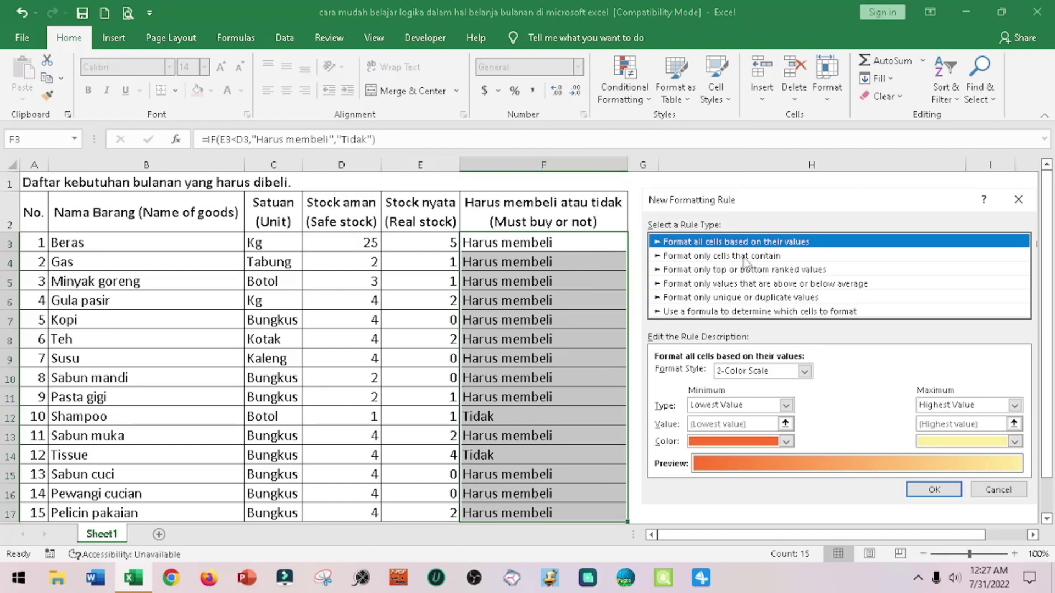
- Make the rule format cells with Specific Text containing 'Harus Membeli', then open its format settings
click(747, 256)
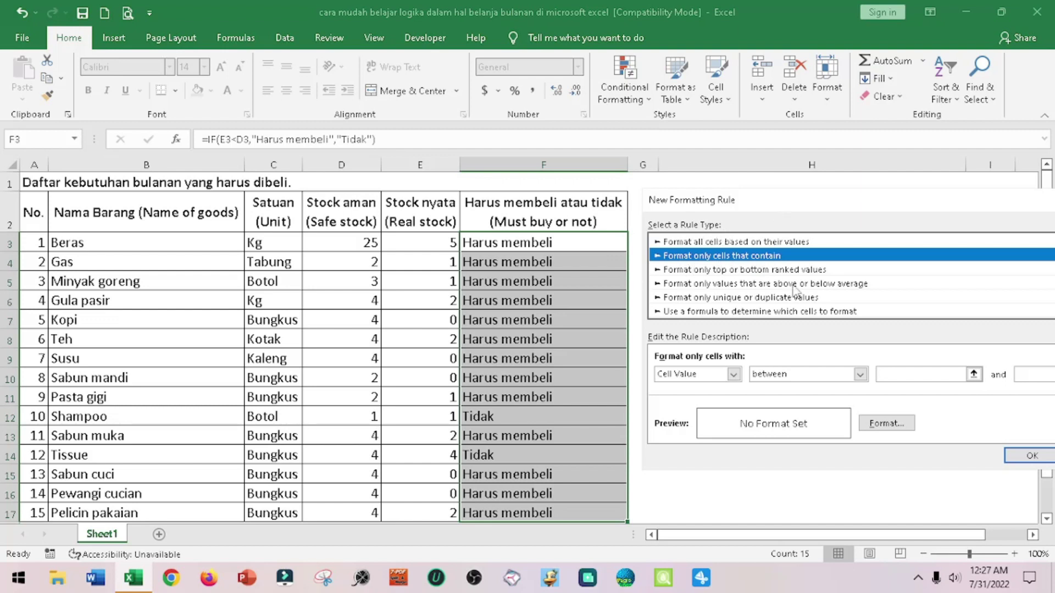
click(733, 374)
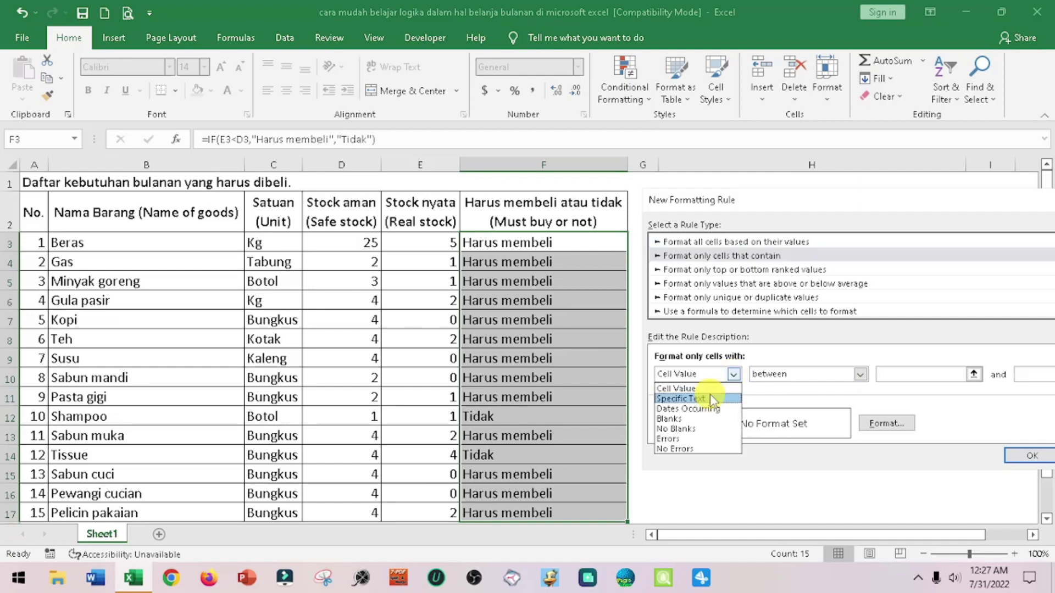
click(712, 399)
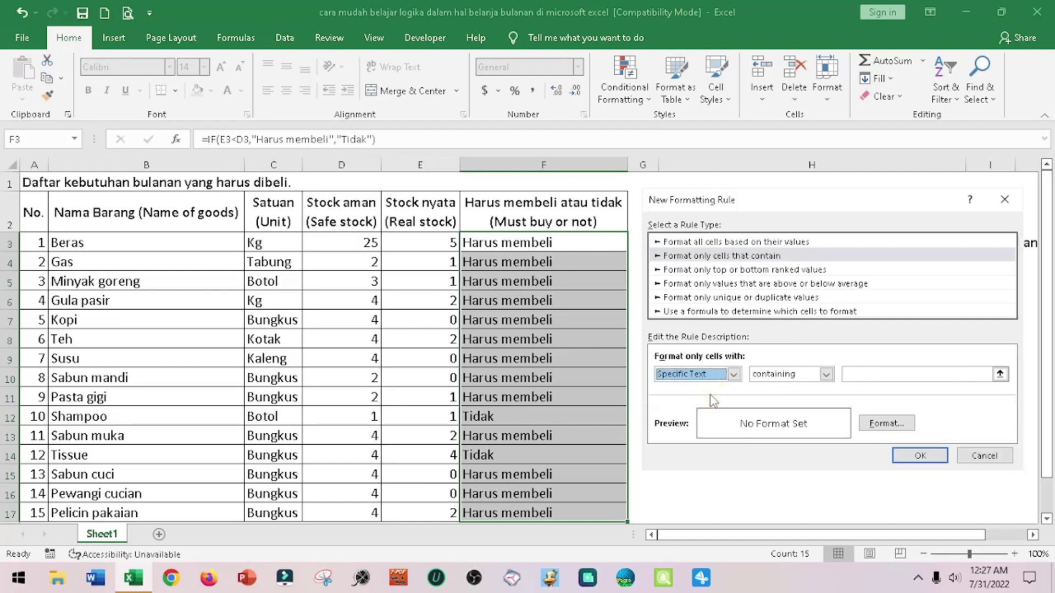
click(827, 376)
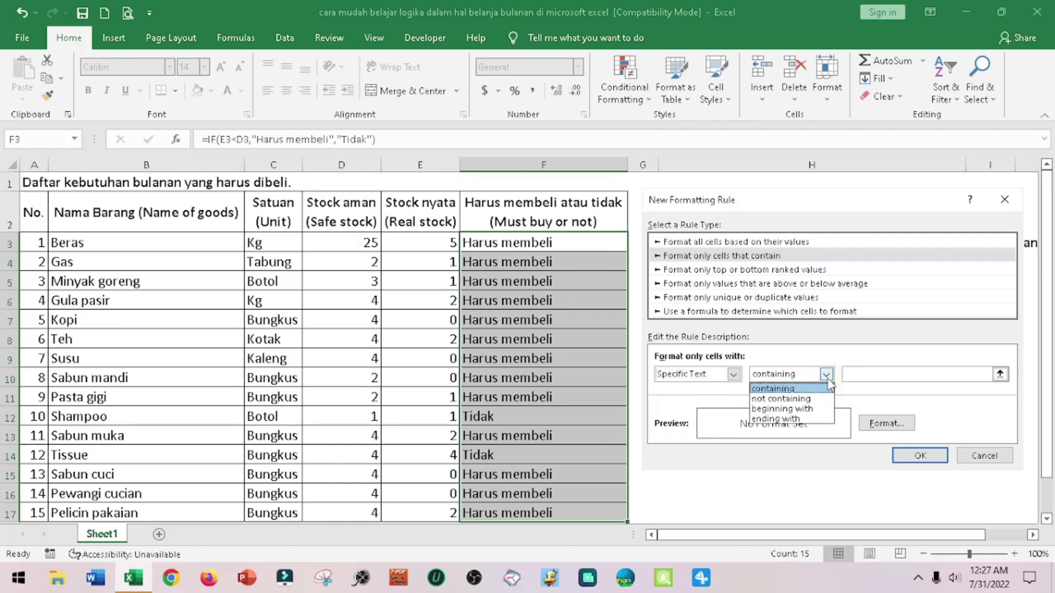
click(827, 380)
click(863, 374)
text(Harus Membeli)
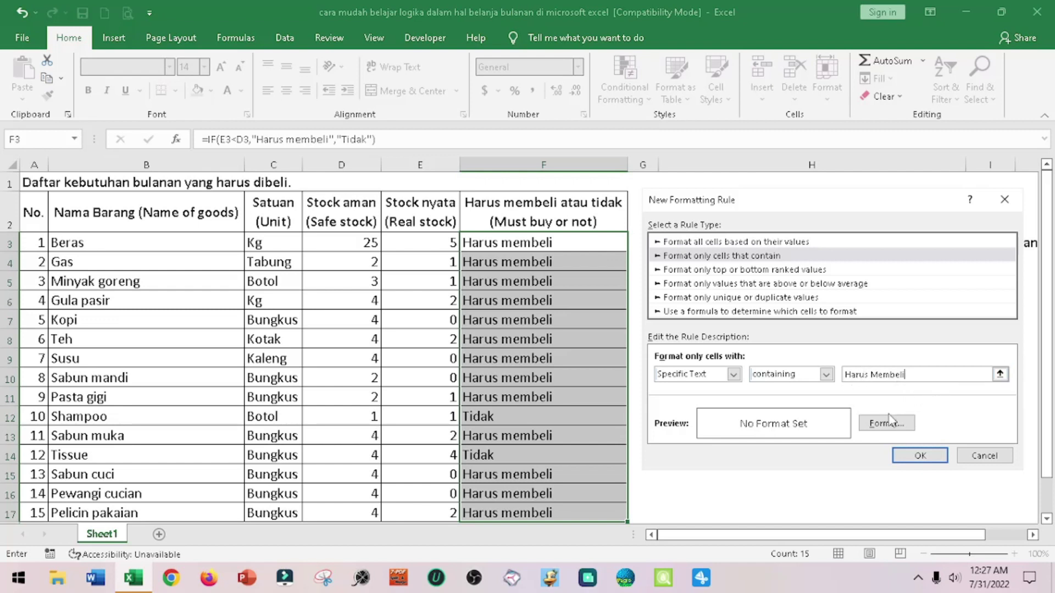
click(895, 430)
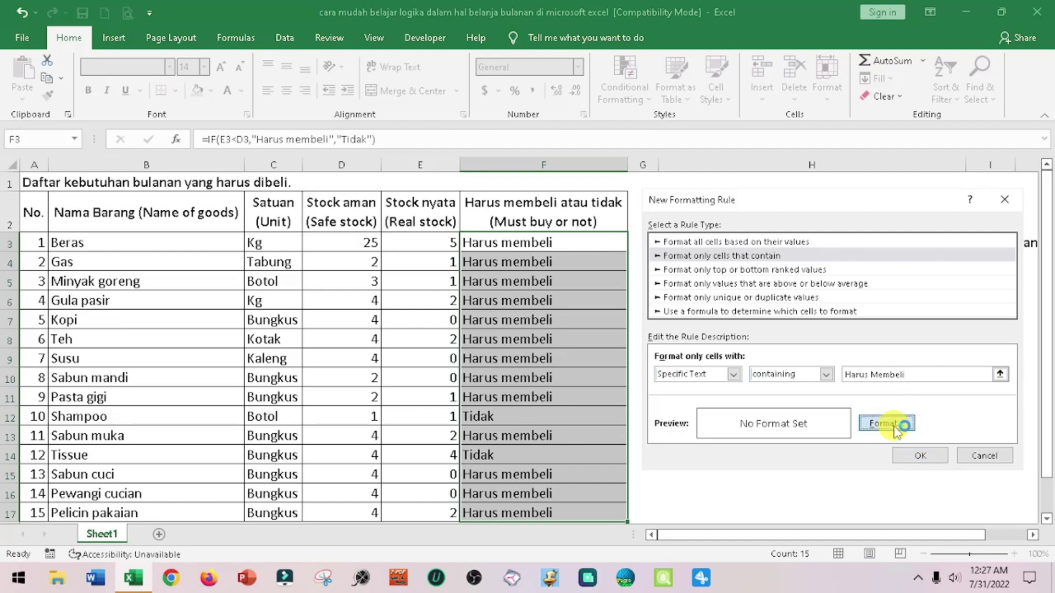
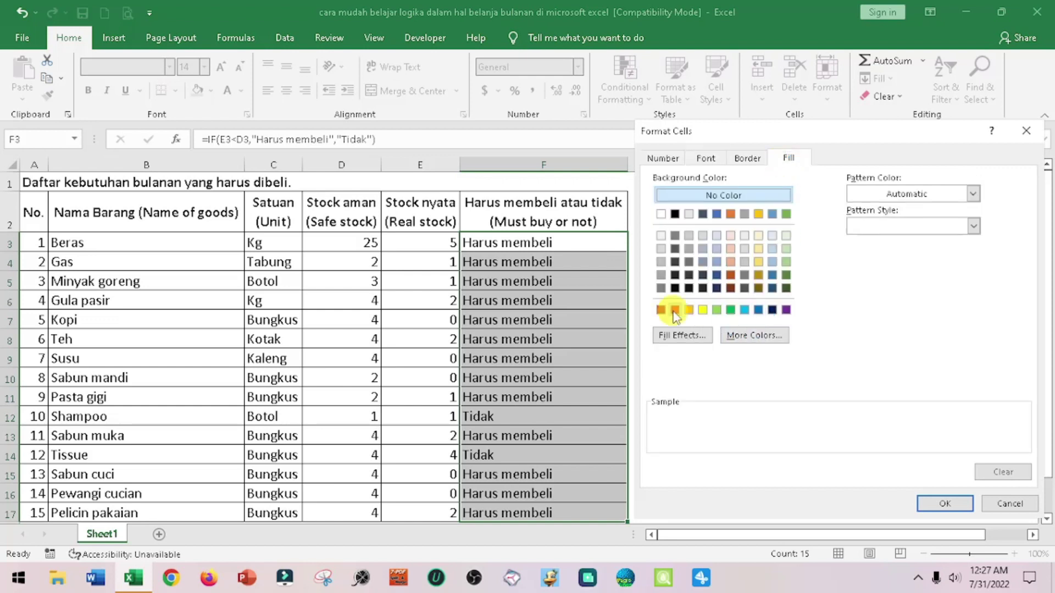
- Give the 'Harus membeli' rule a red fill and apply it to column F
click(674, 311)
click(947, 503)
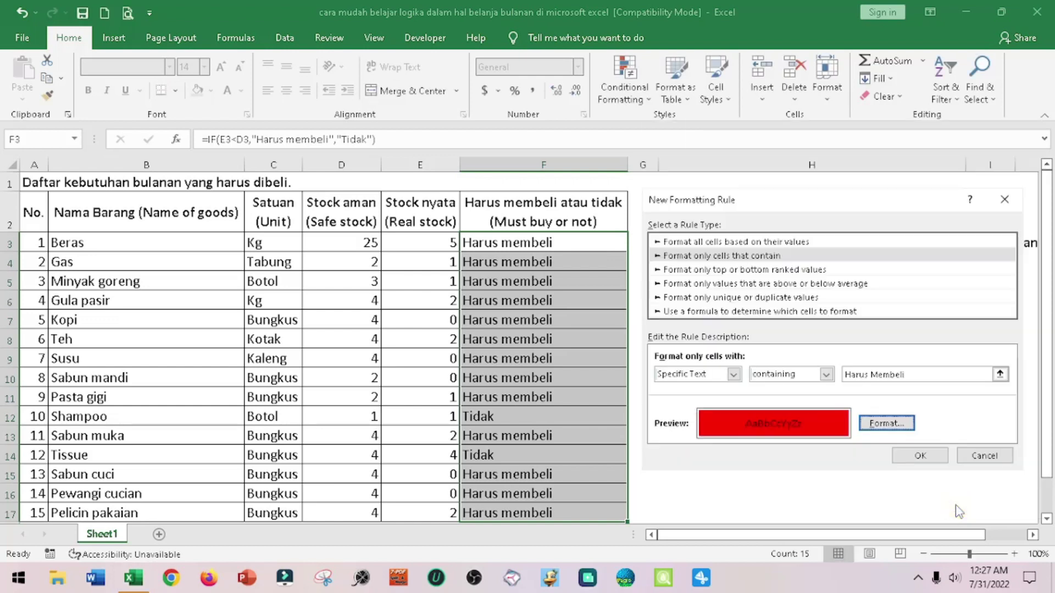
click(934, 457)
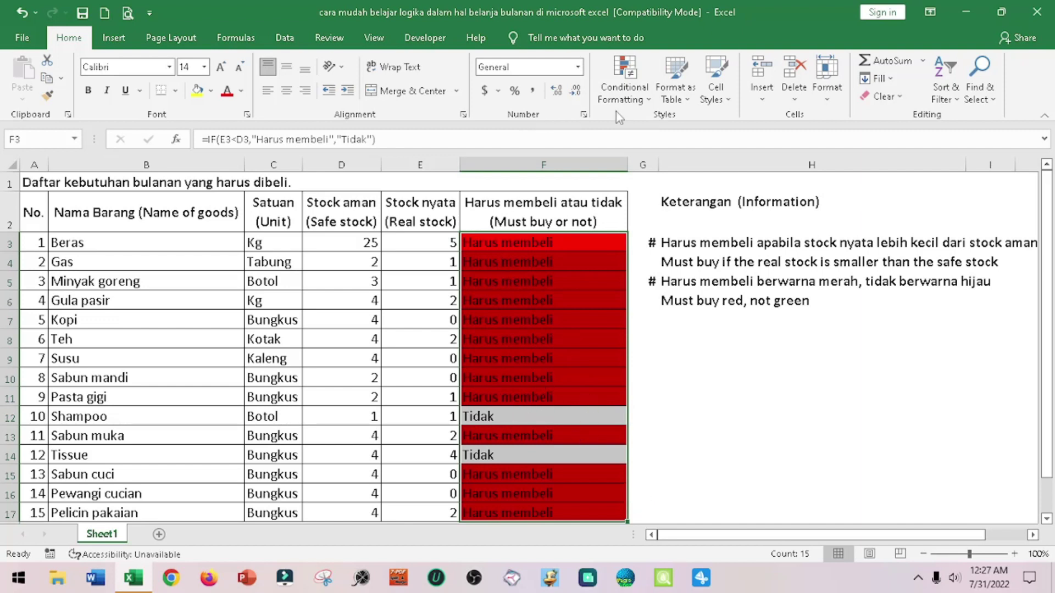
- Start a new conditional formatting rule for cells containing the specific text 'Tidak'
click(652, 104)
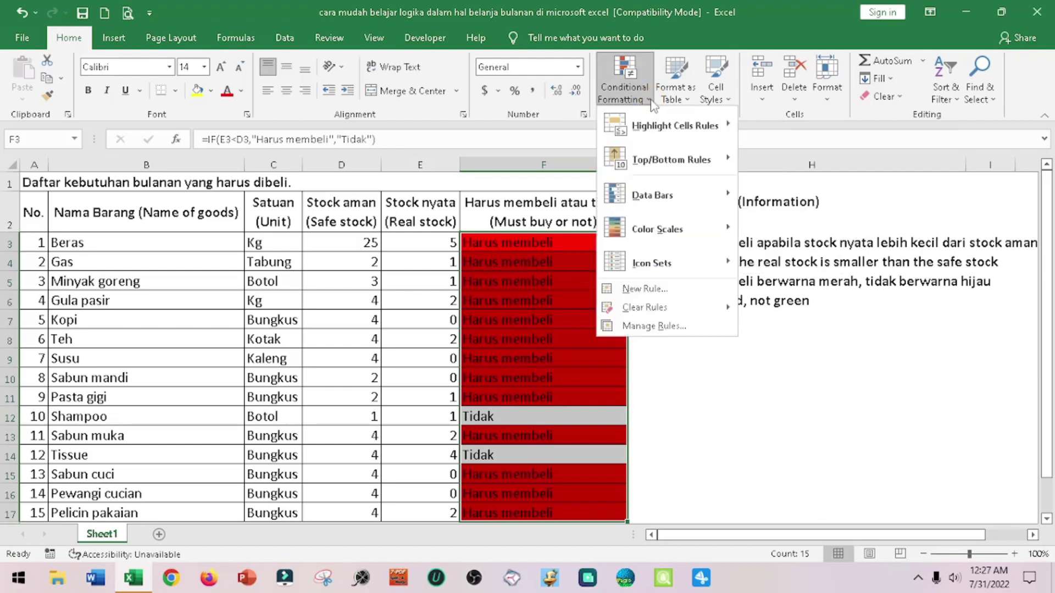
click(677, 295)
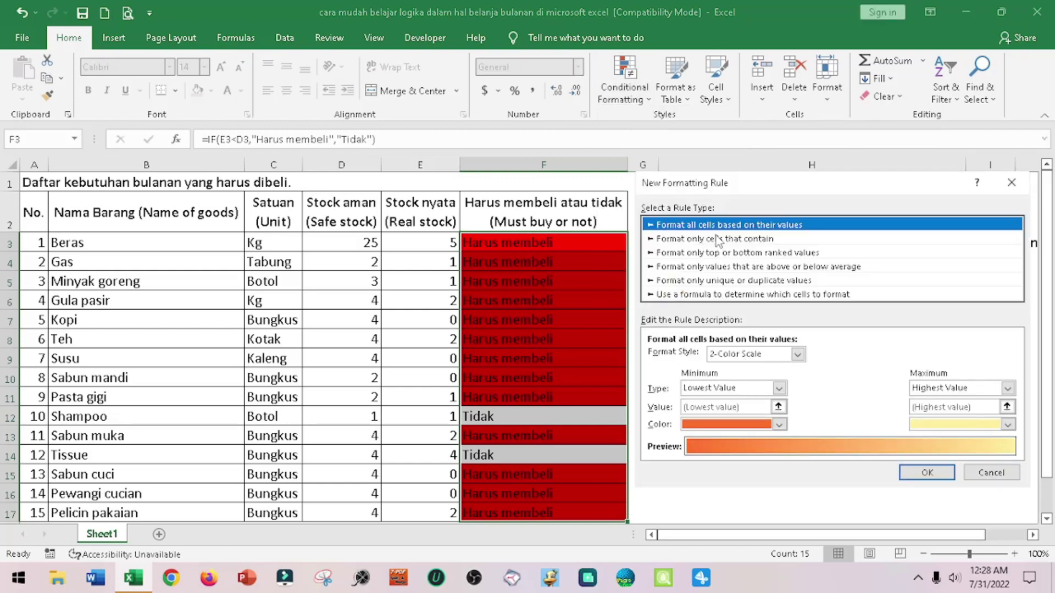
click(710, 239)
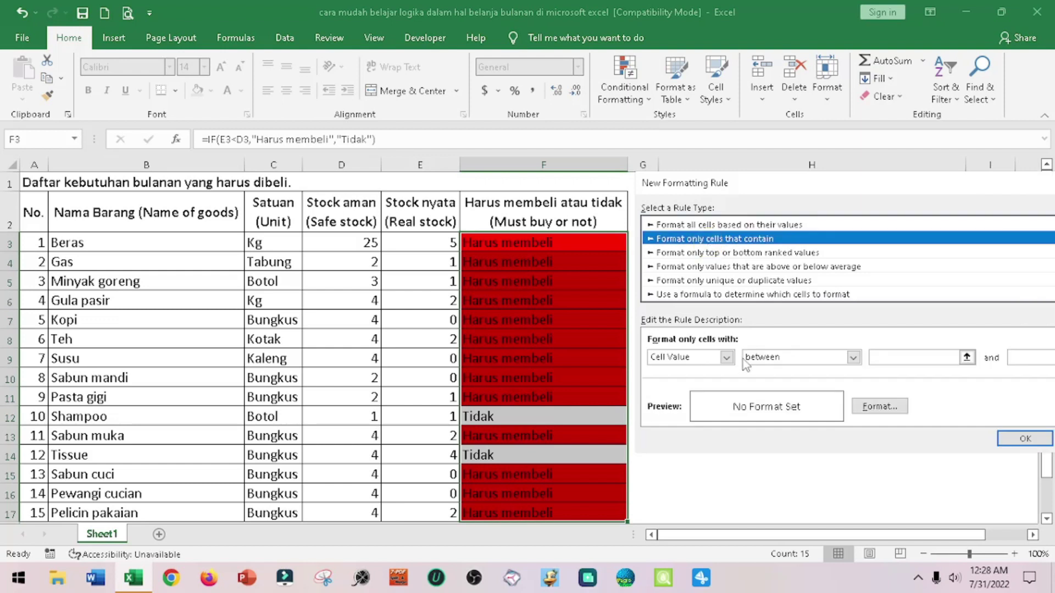
click(727, 358)
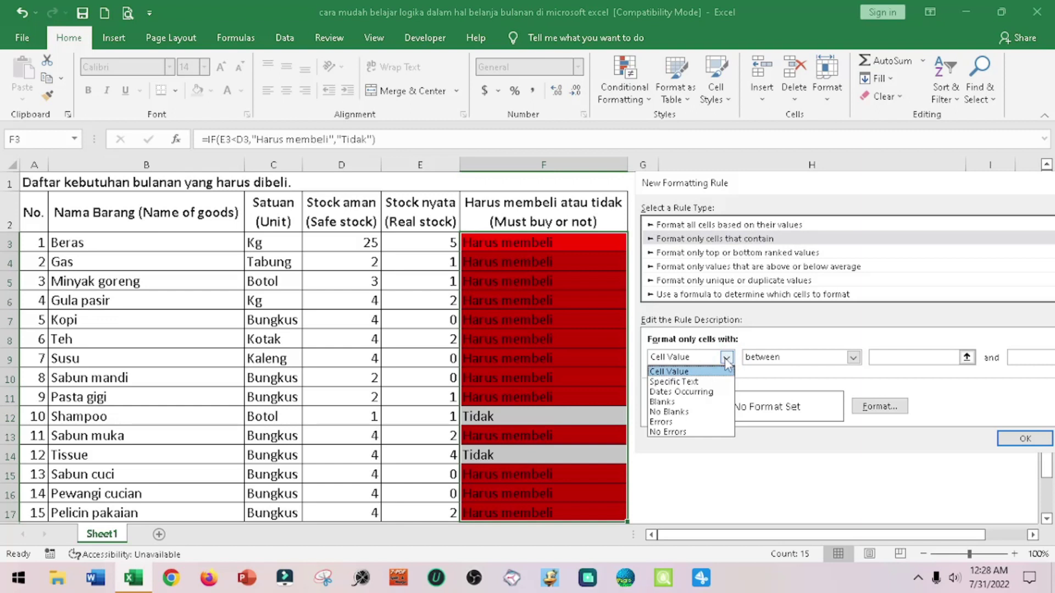
click(701, 382)
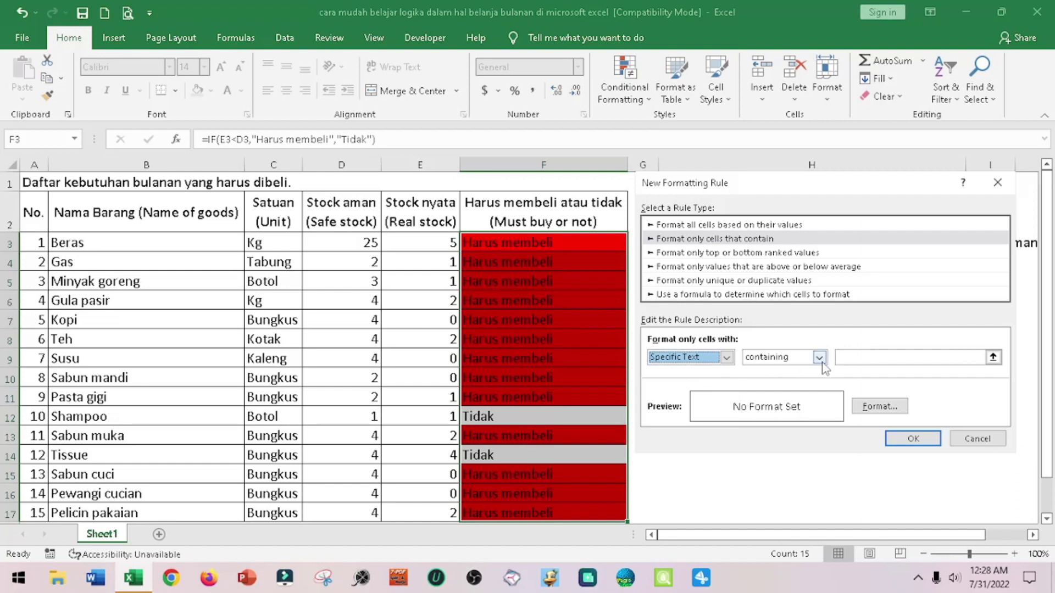
click(887, 357)
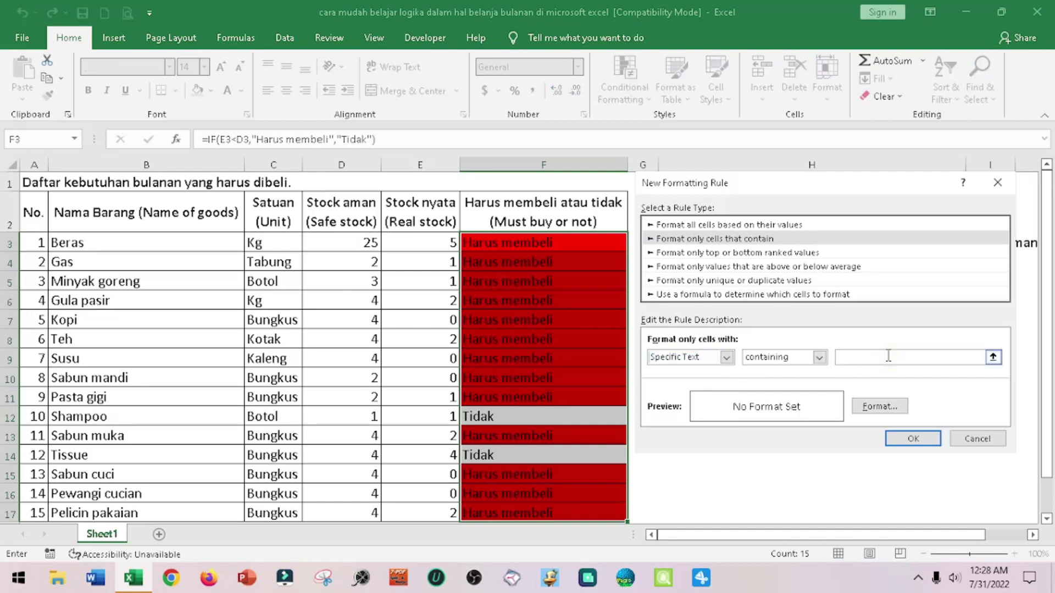
text(Tidak)
- Give the 'Tidak' rule a green fill and apply it to column F
click(898, 404)
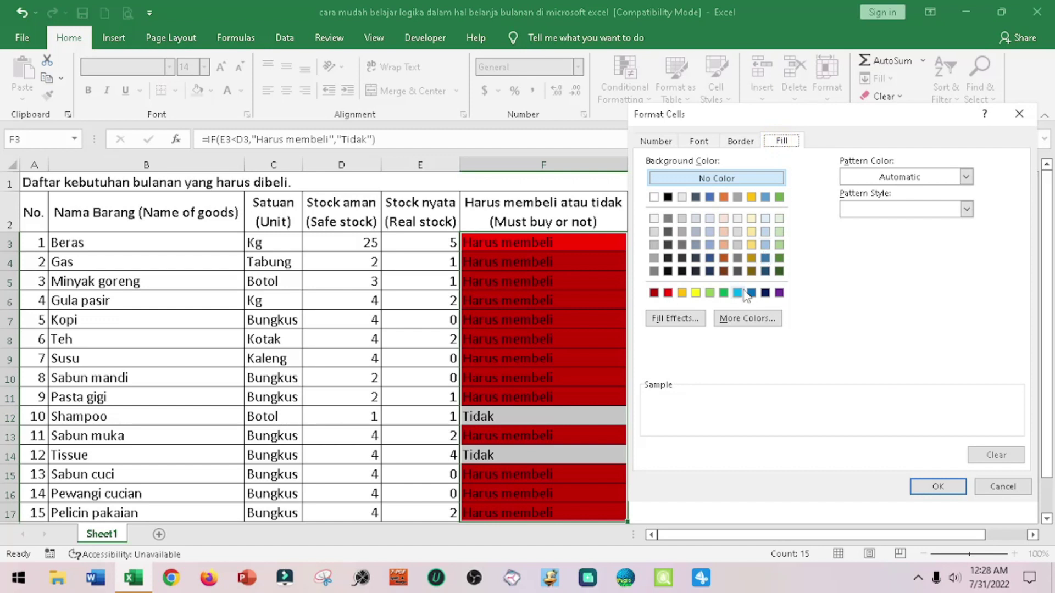
click(724, 295)
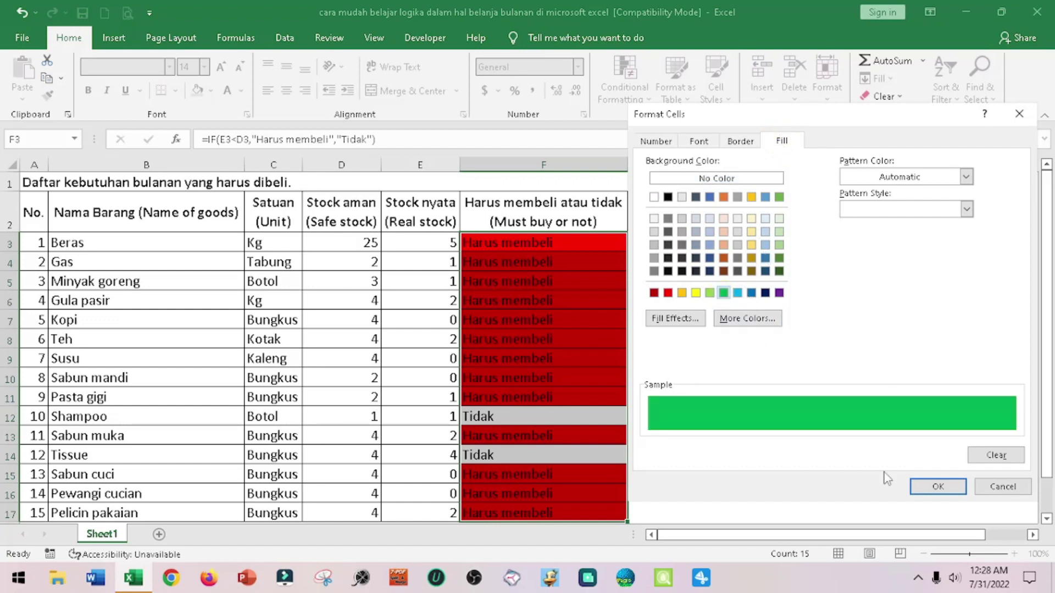
click(938, 486)
click(932, 444)
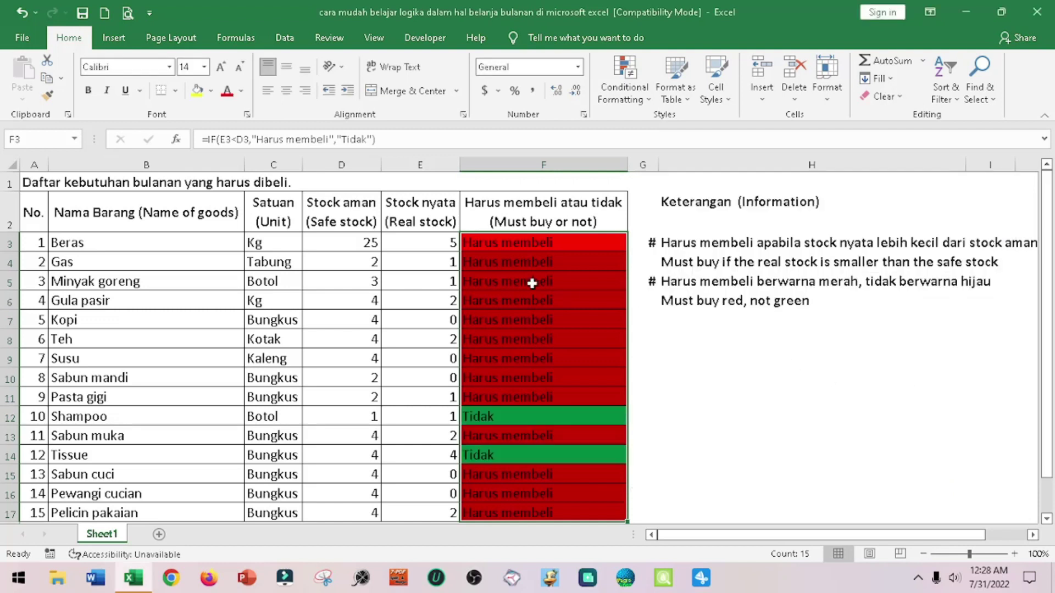
- Inspect Beras's real stock in E3 and the formulas in F3, F5, F10 and F14
click(513, 282)
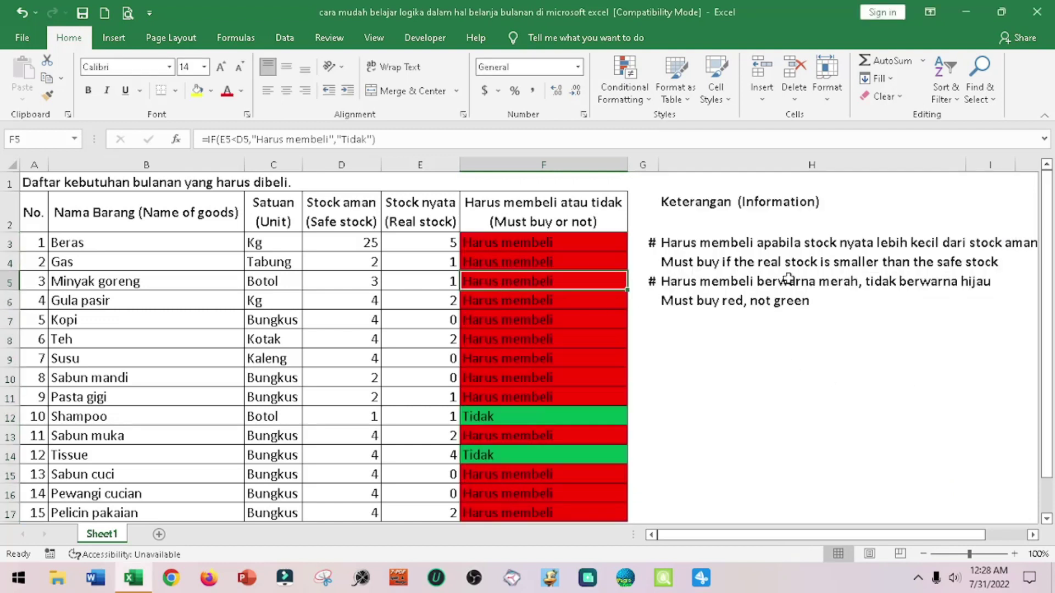
click(441, 250)
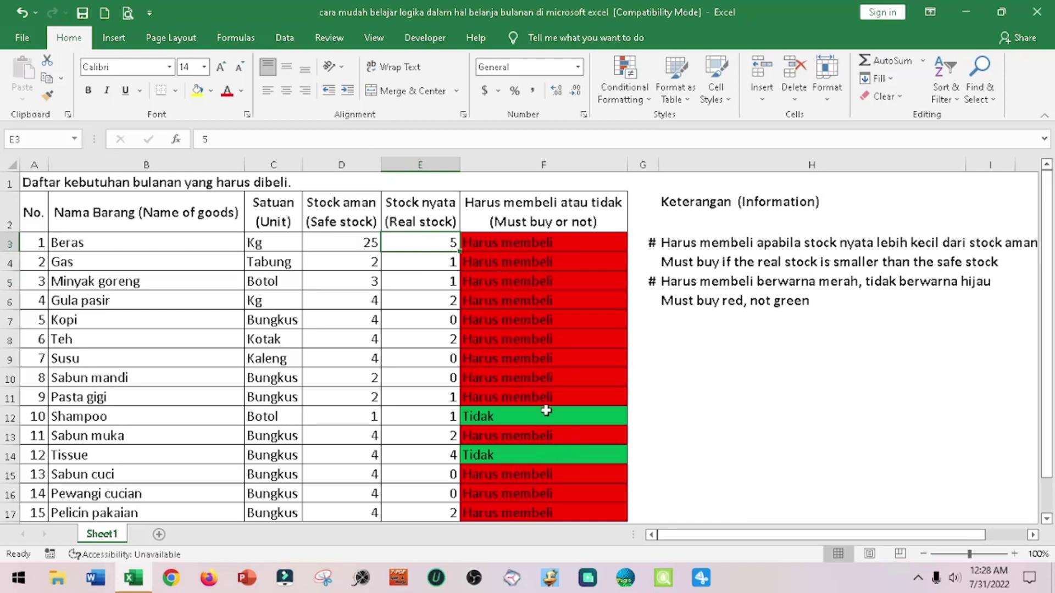
click(556, 380)
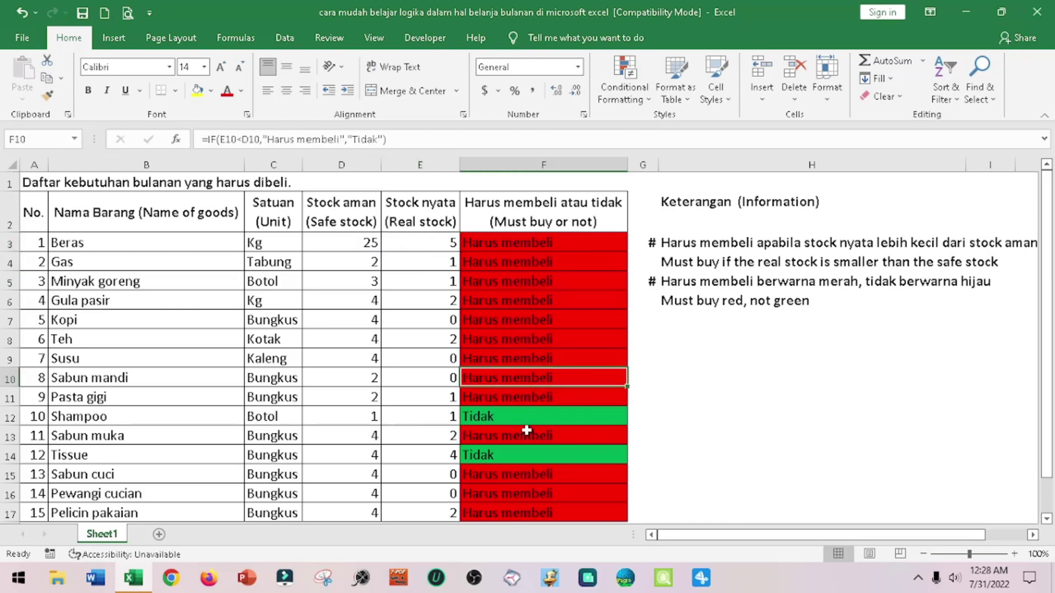
click(497, 459)
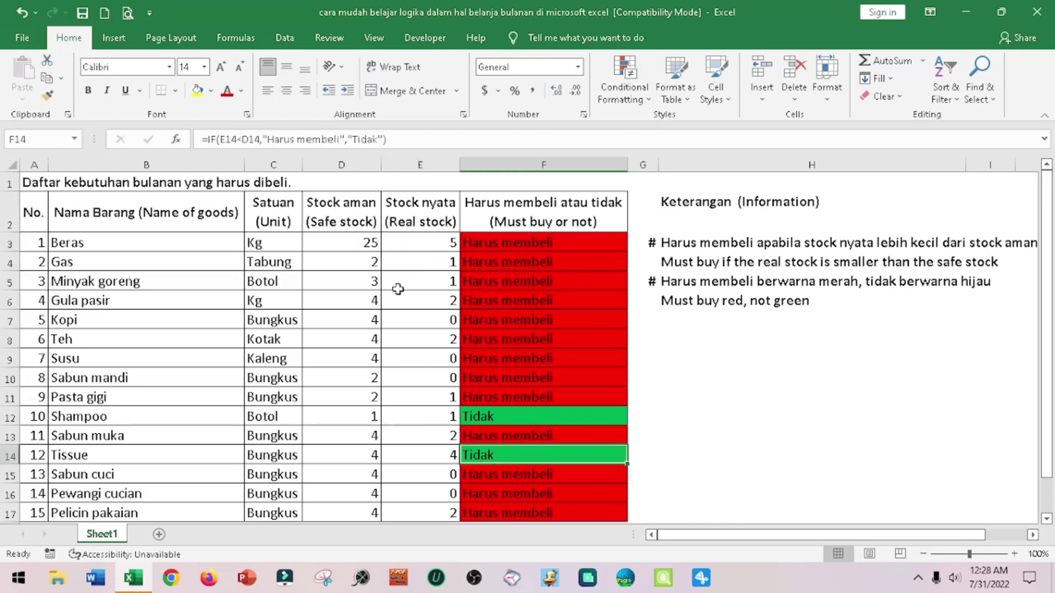
click(421, 242)
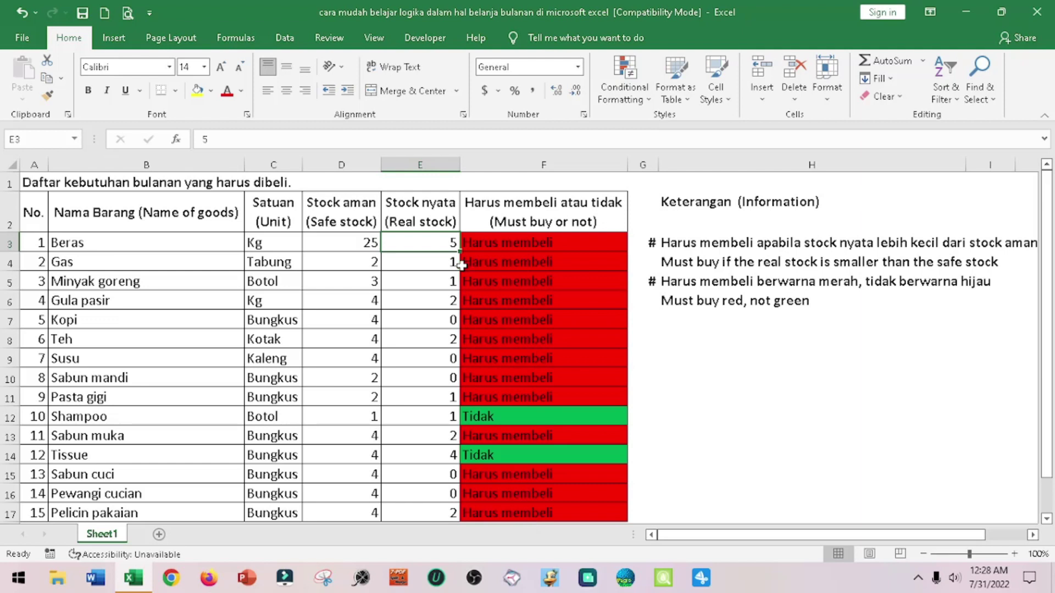
click(494, 242)
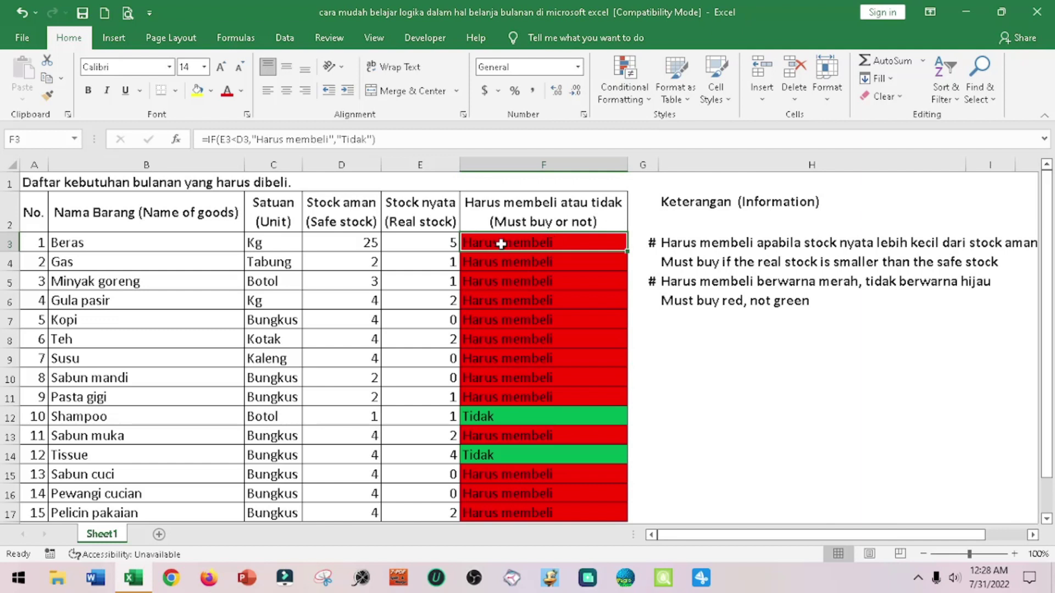
- Set real stock to 25 for Beras (E3), and 4 for Kopi (E7) and Susu (E9)
click(440, 238)
text(2)
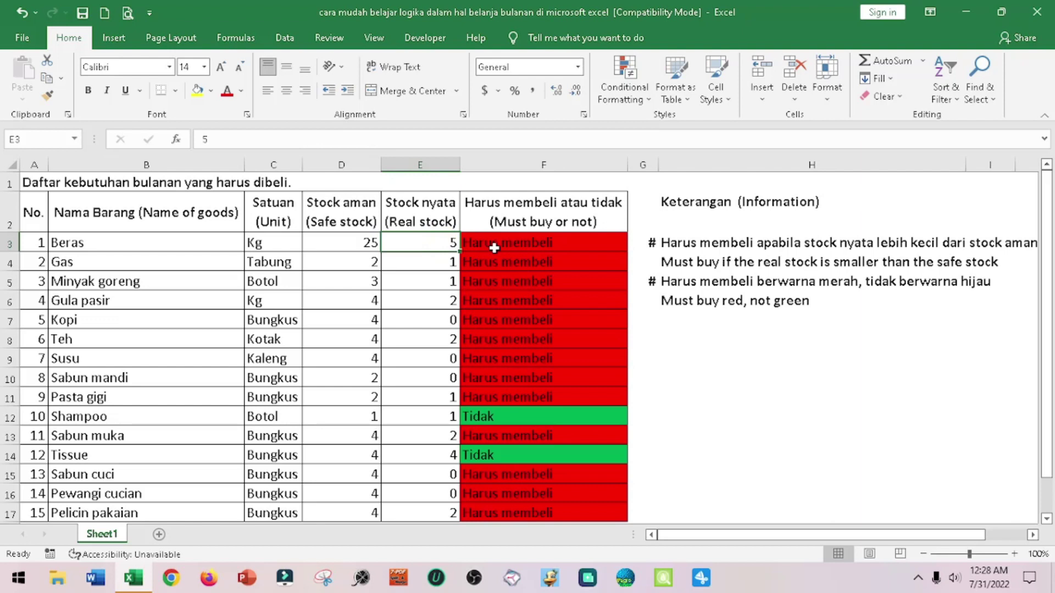
text(5)
key(Return)
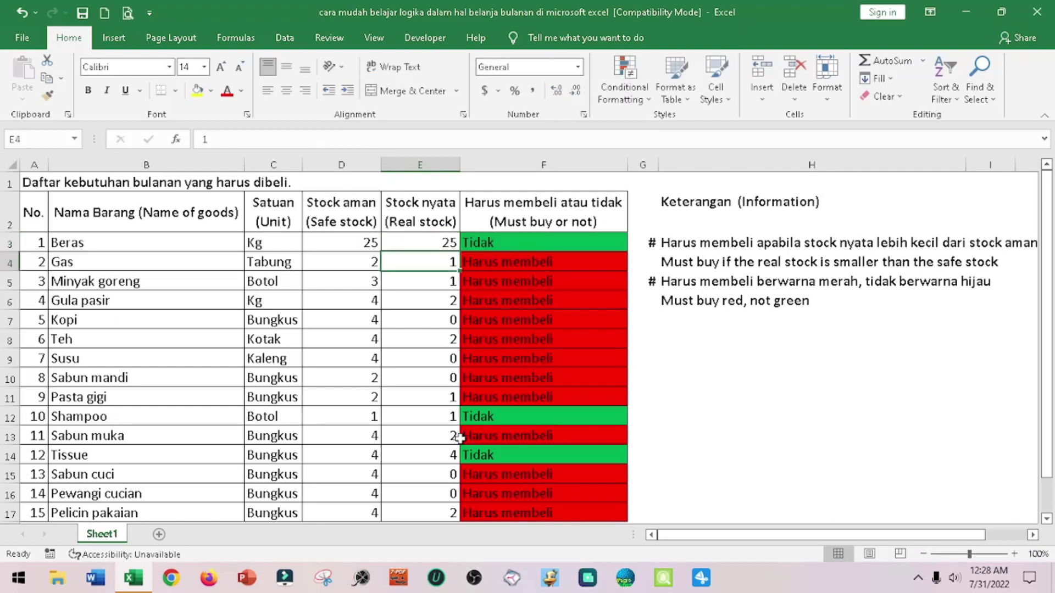
click(447, 321)
text(4)
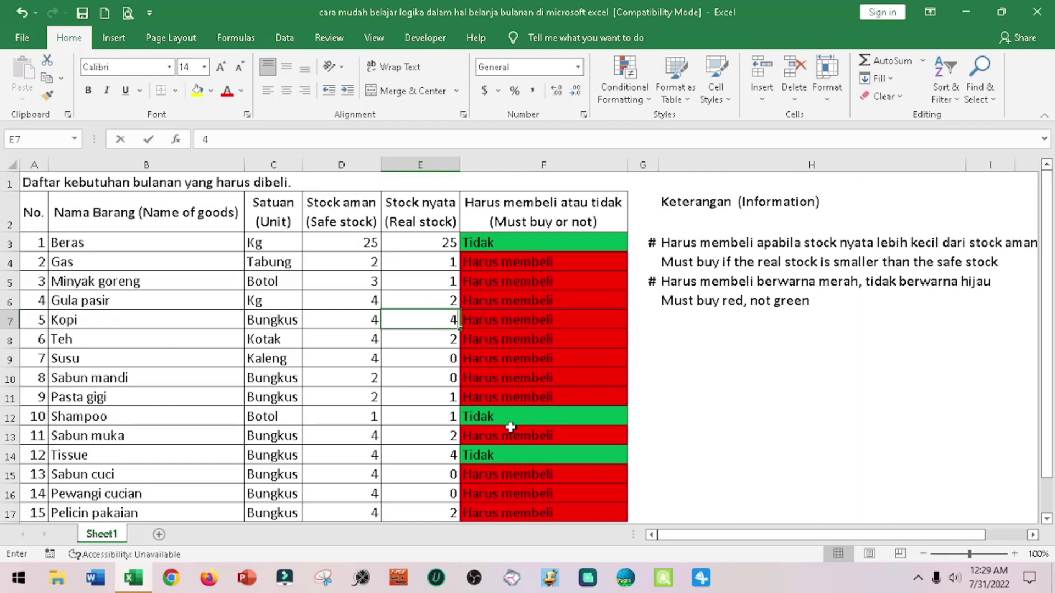
key(Return)
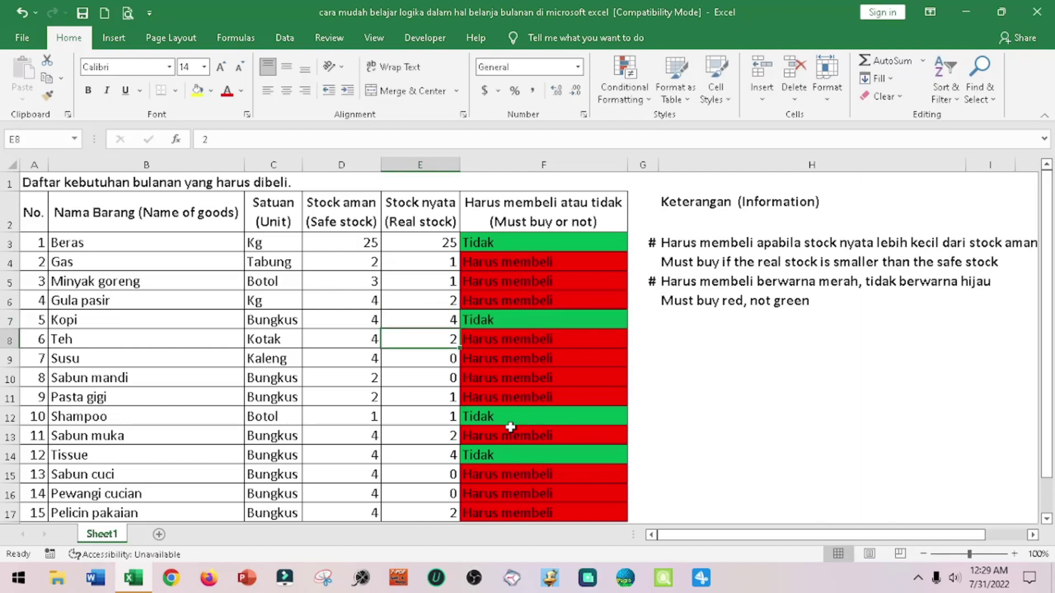
click(446, 359)
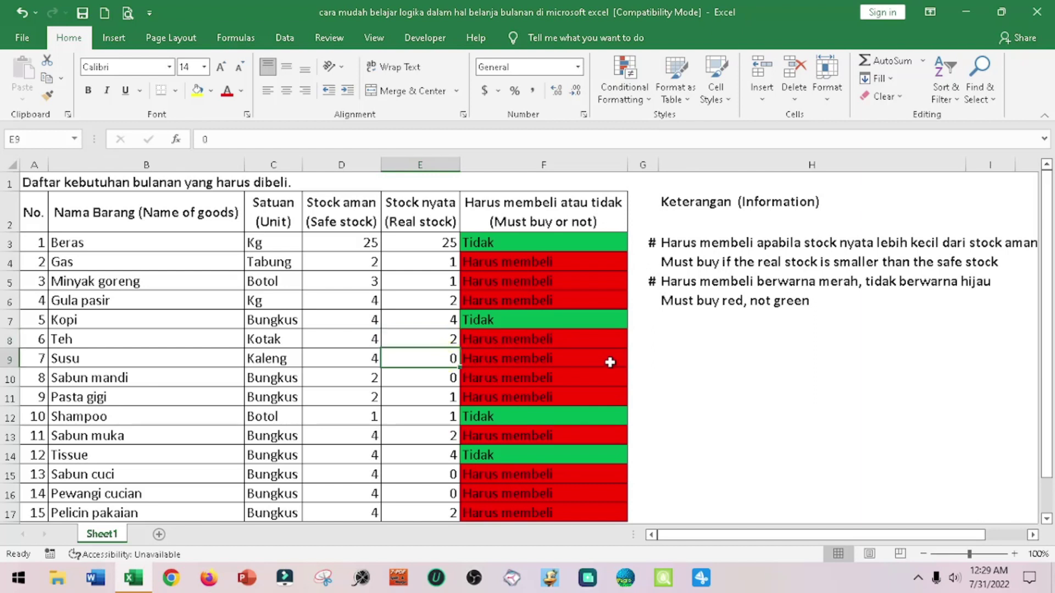
text(4)
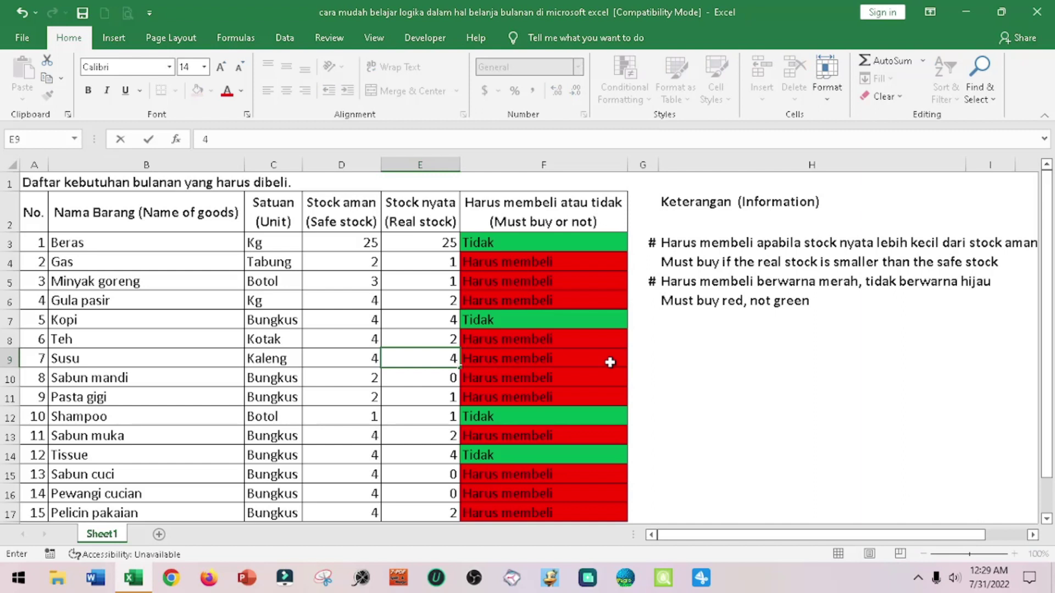
key(Return)
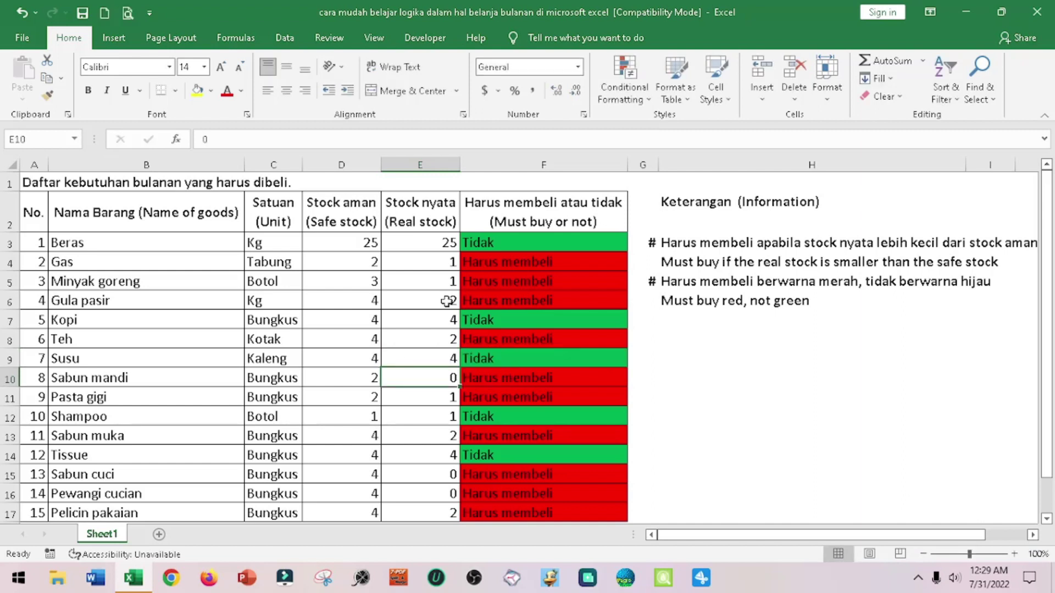
click(33, 182)
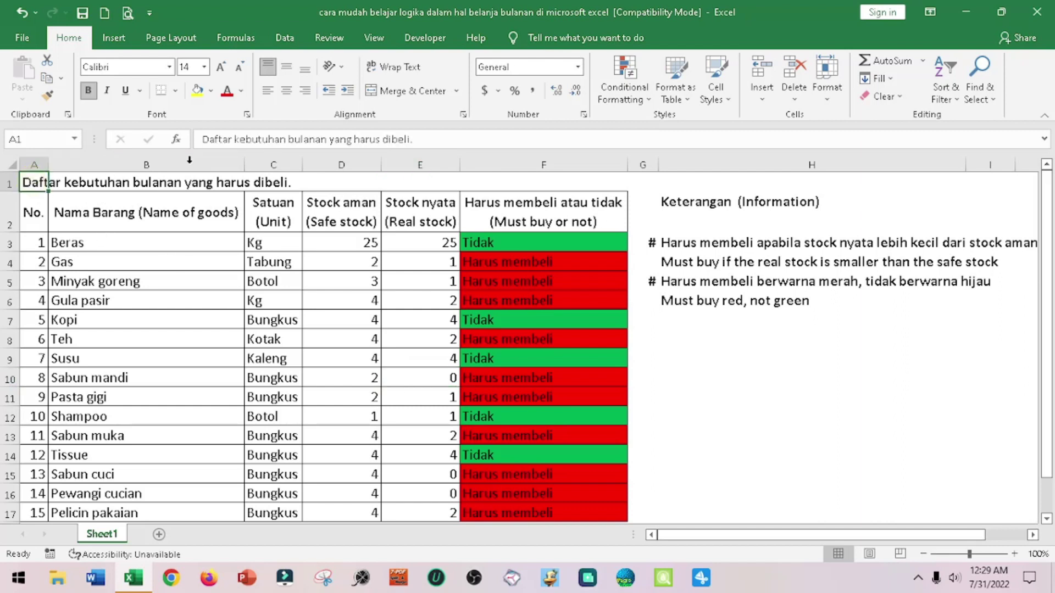